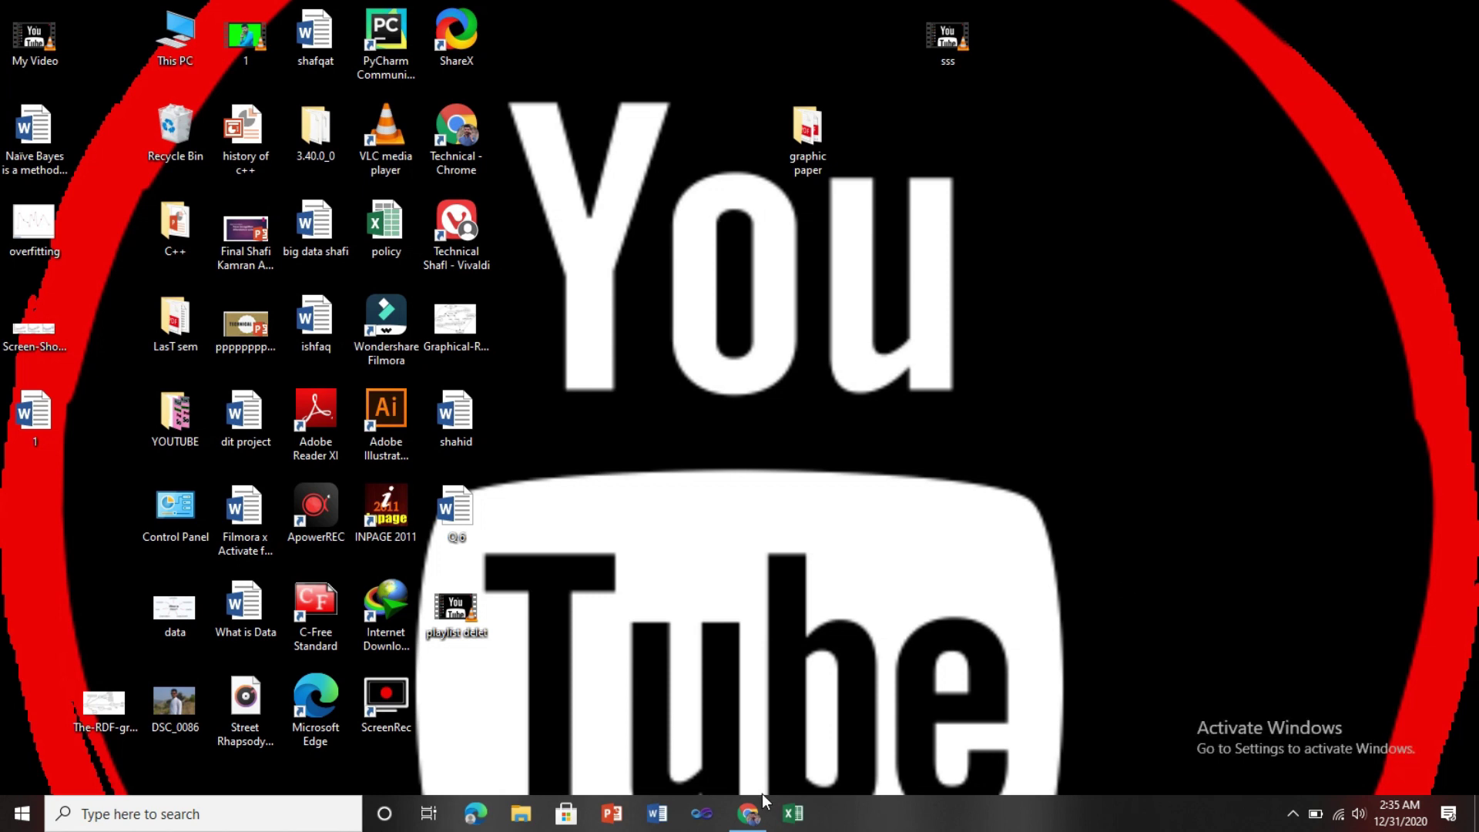
# Switch to Chrome and open the channel's uploaded videos list in YouTube Studio
pyautogui.click(748, 813)
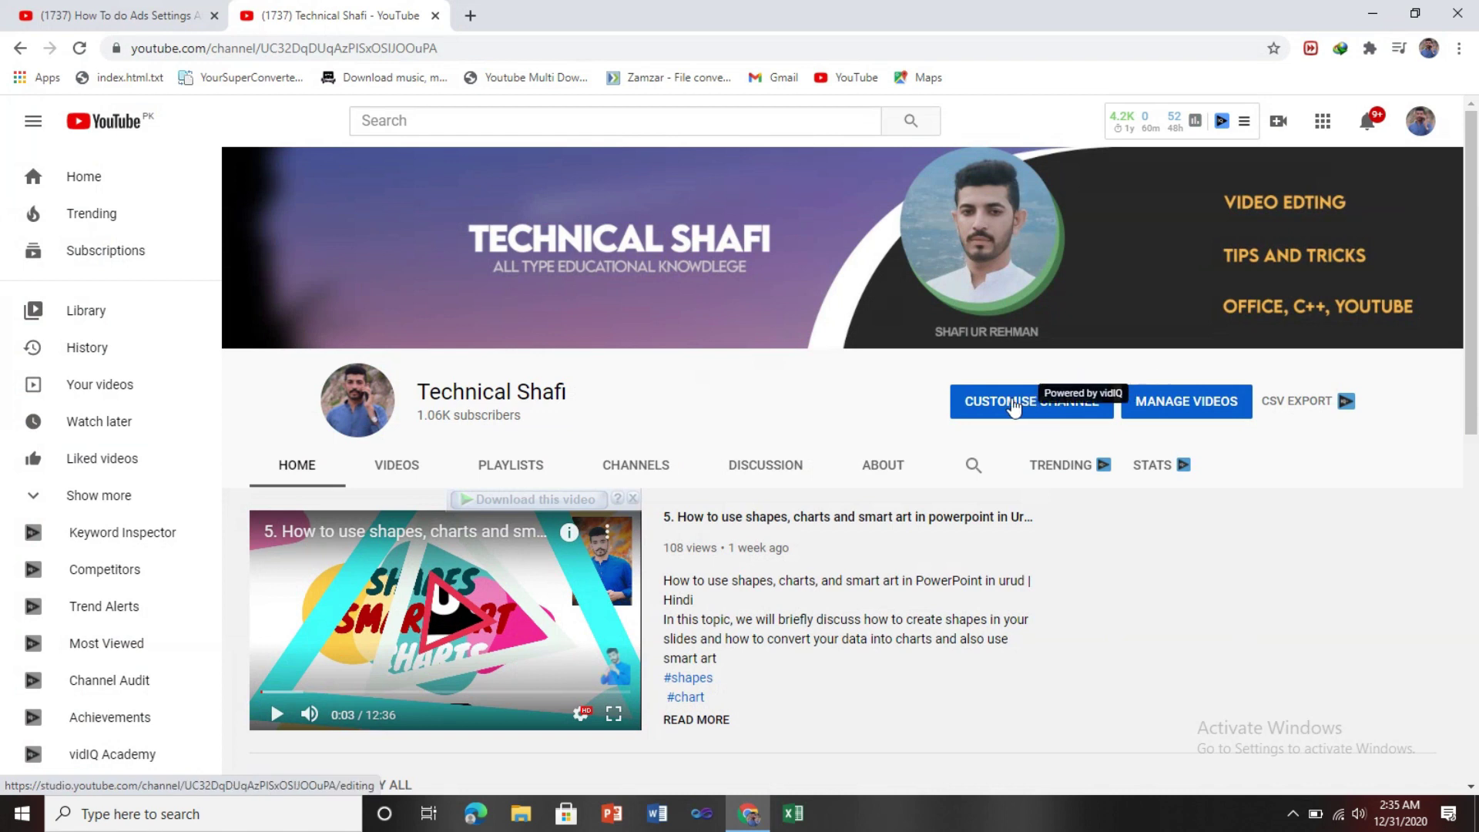
pyautogui.click(1006, 405)
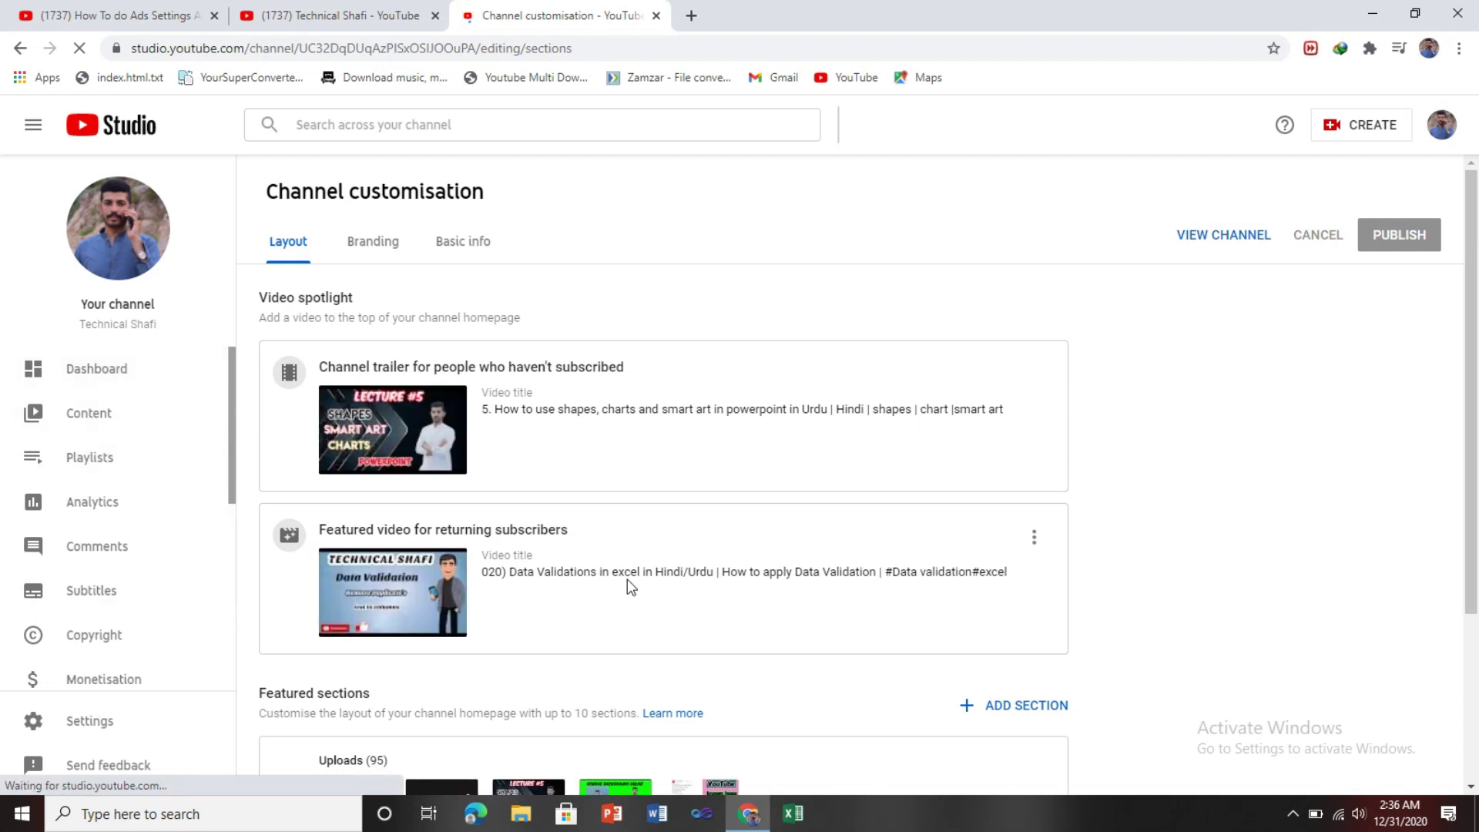
pyautogui.click(133, 417)
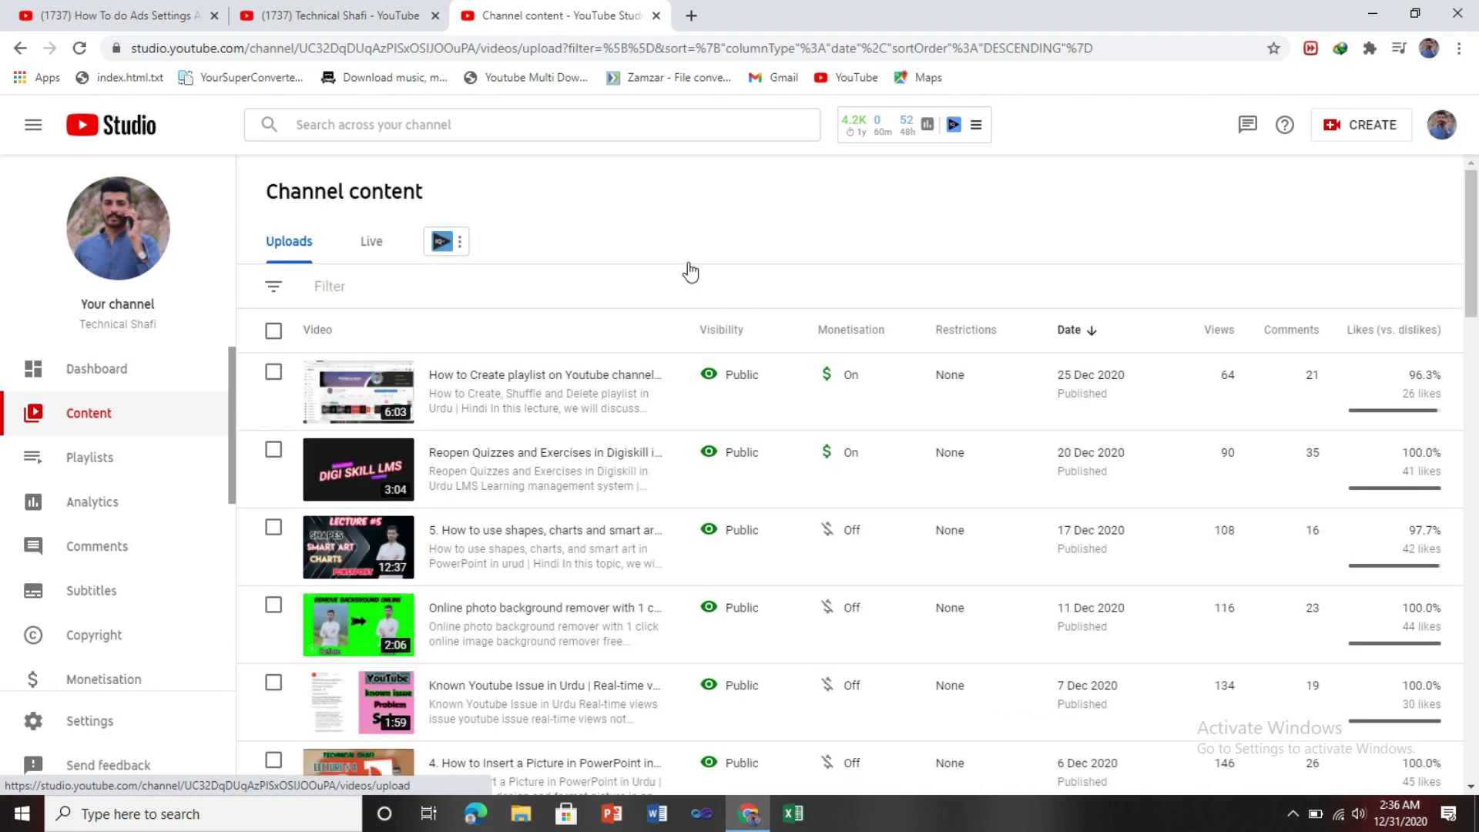
# Set the uploads list to show 50 rows per page
pyautogui.moveTo(1475, 267); pyautogui.dragTo(1476, 801)
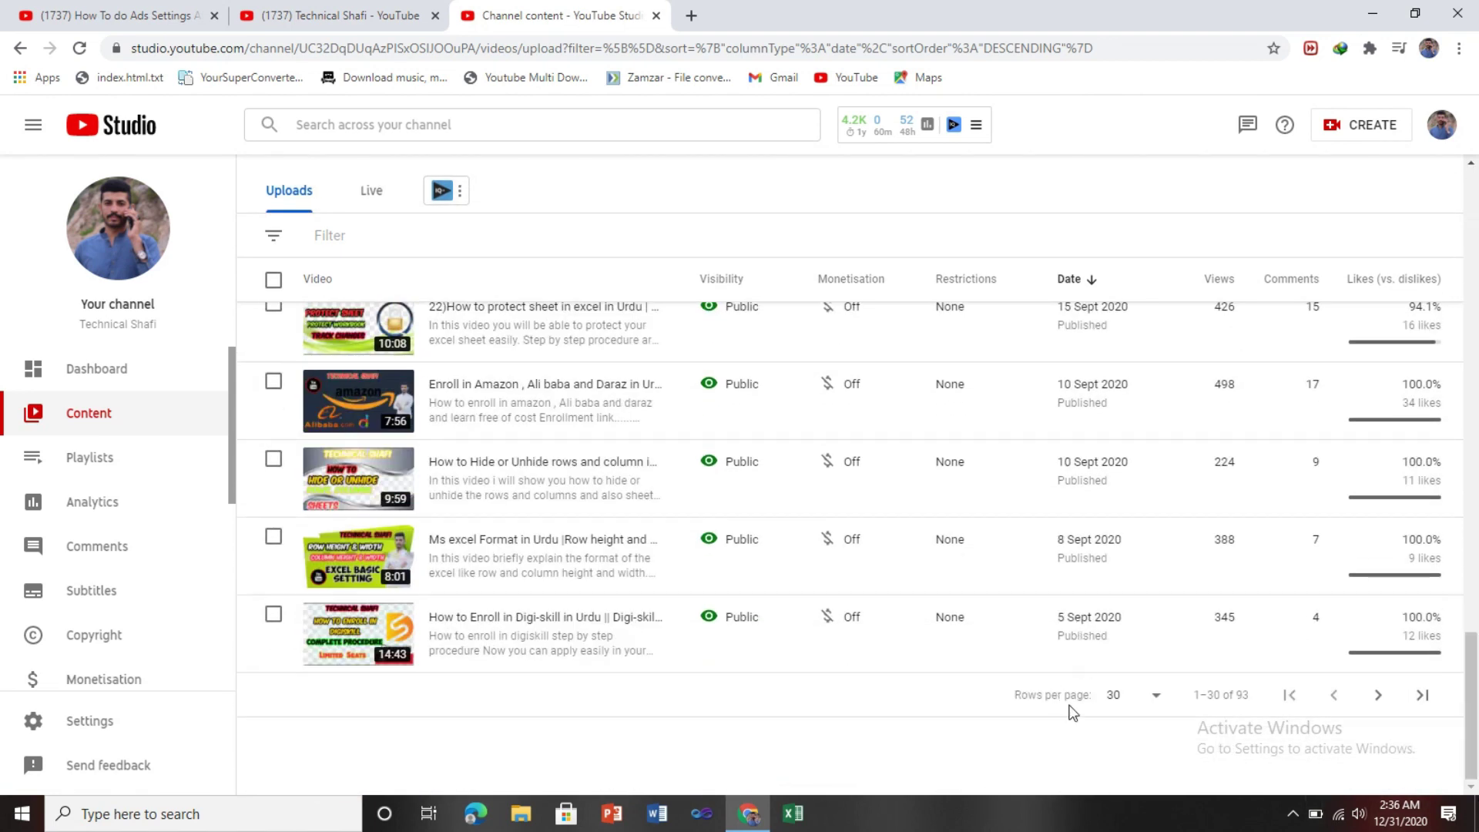
pyautogui.click(1158, 701)
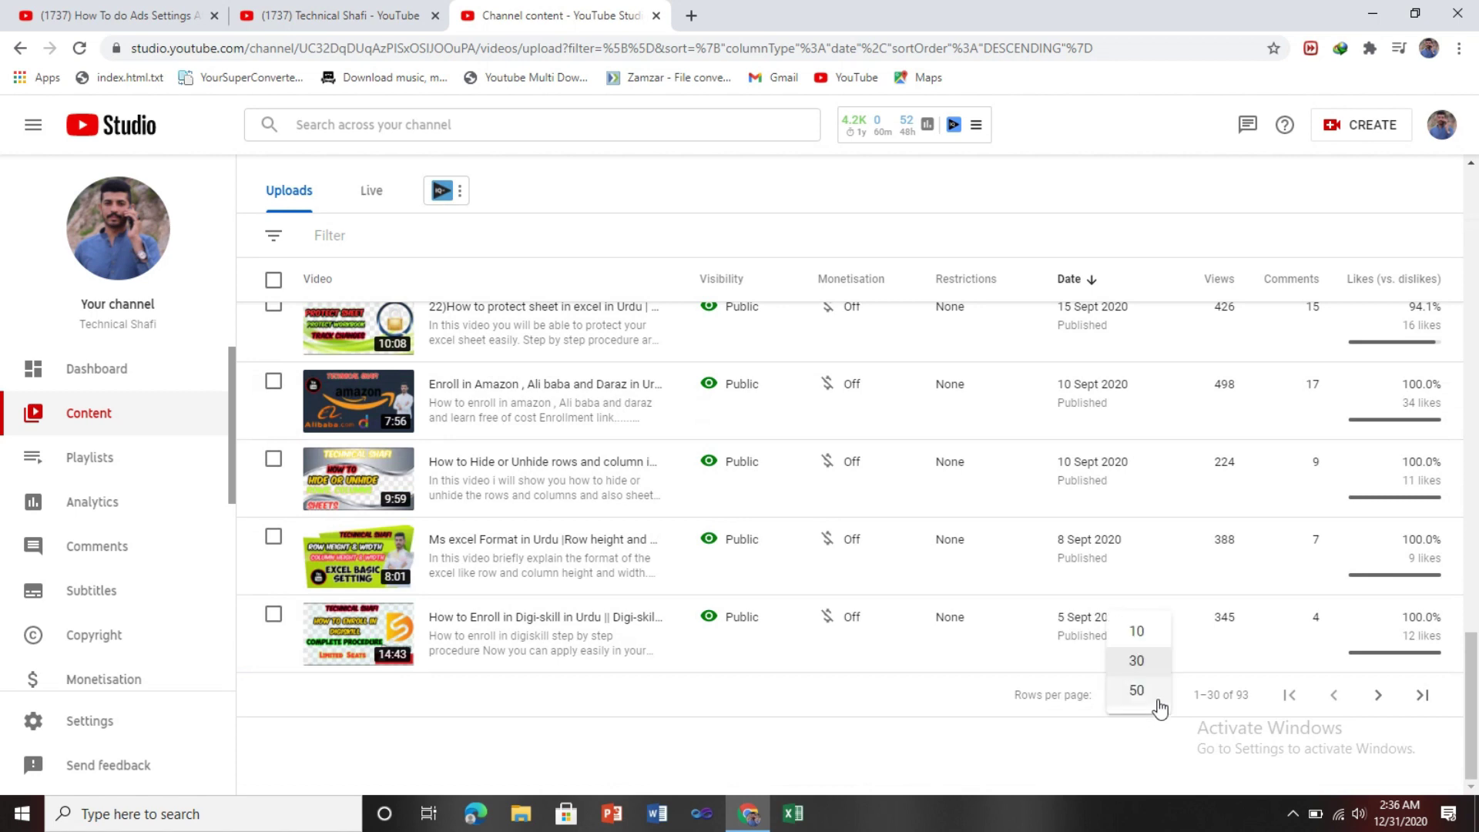
pyautogui.click(1138, 691)
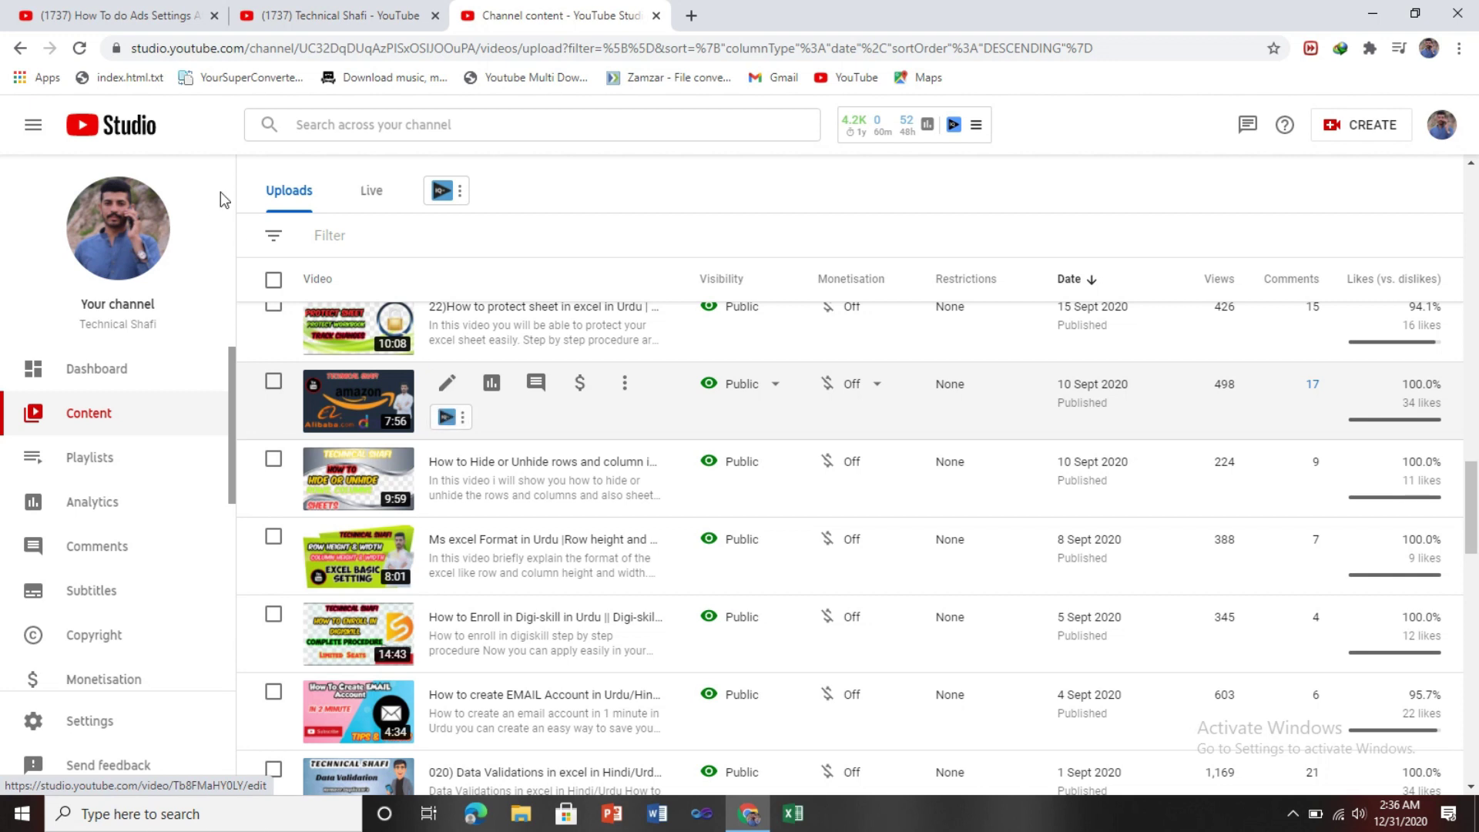
# Reload the uploads list and select all 50 videos on the page
pyautogui.click(273, 280)
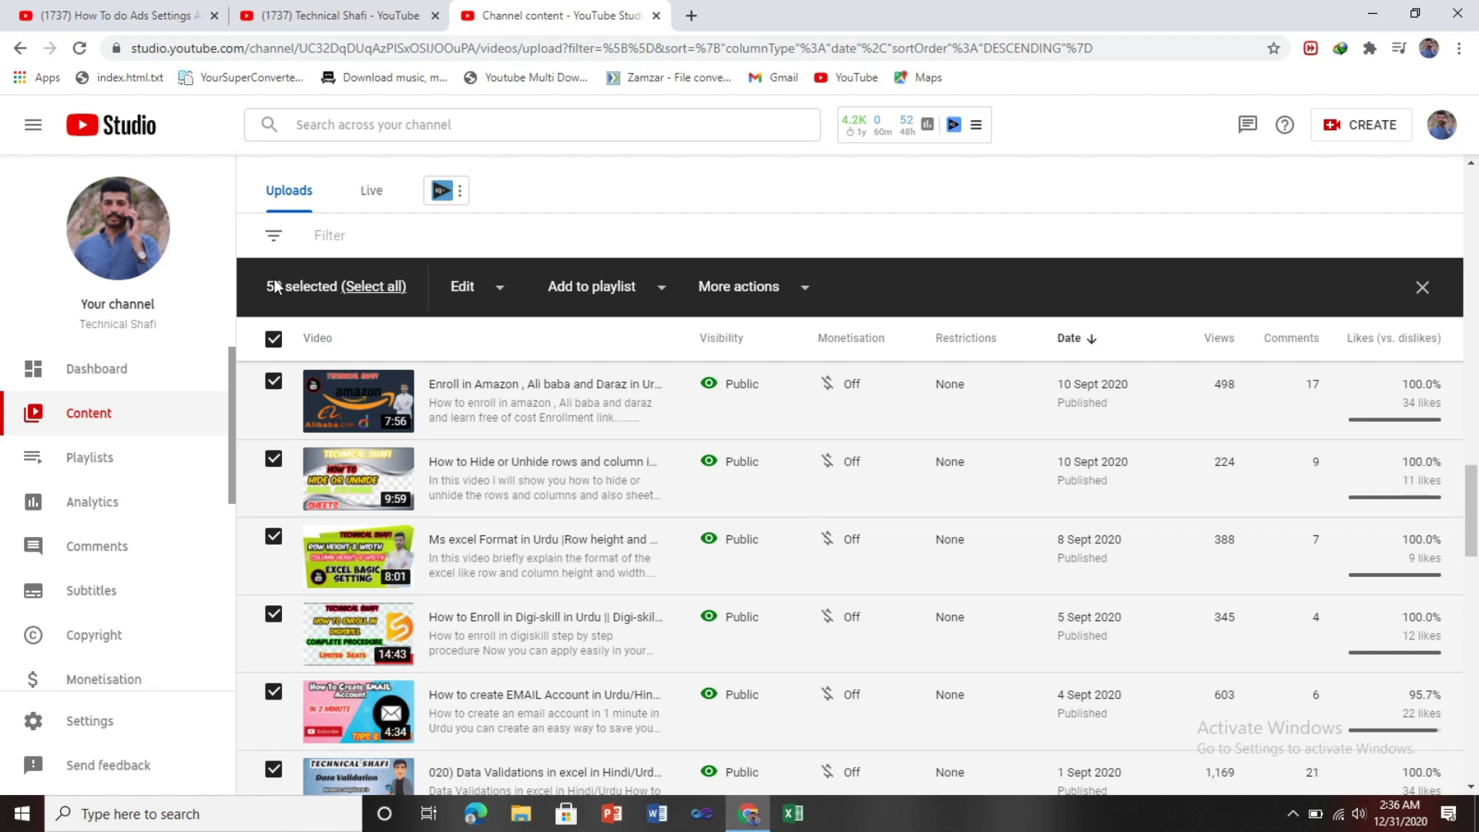
pyautogui.press('F5')
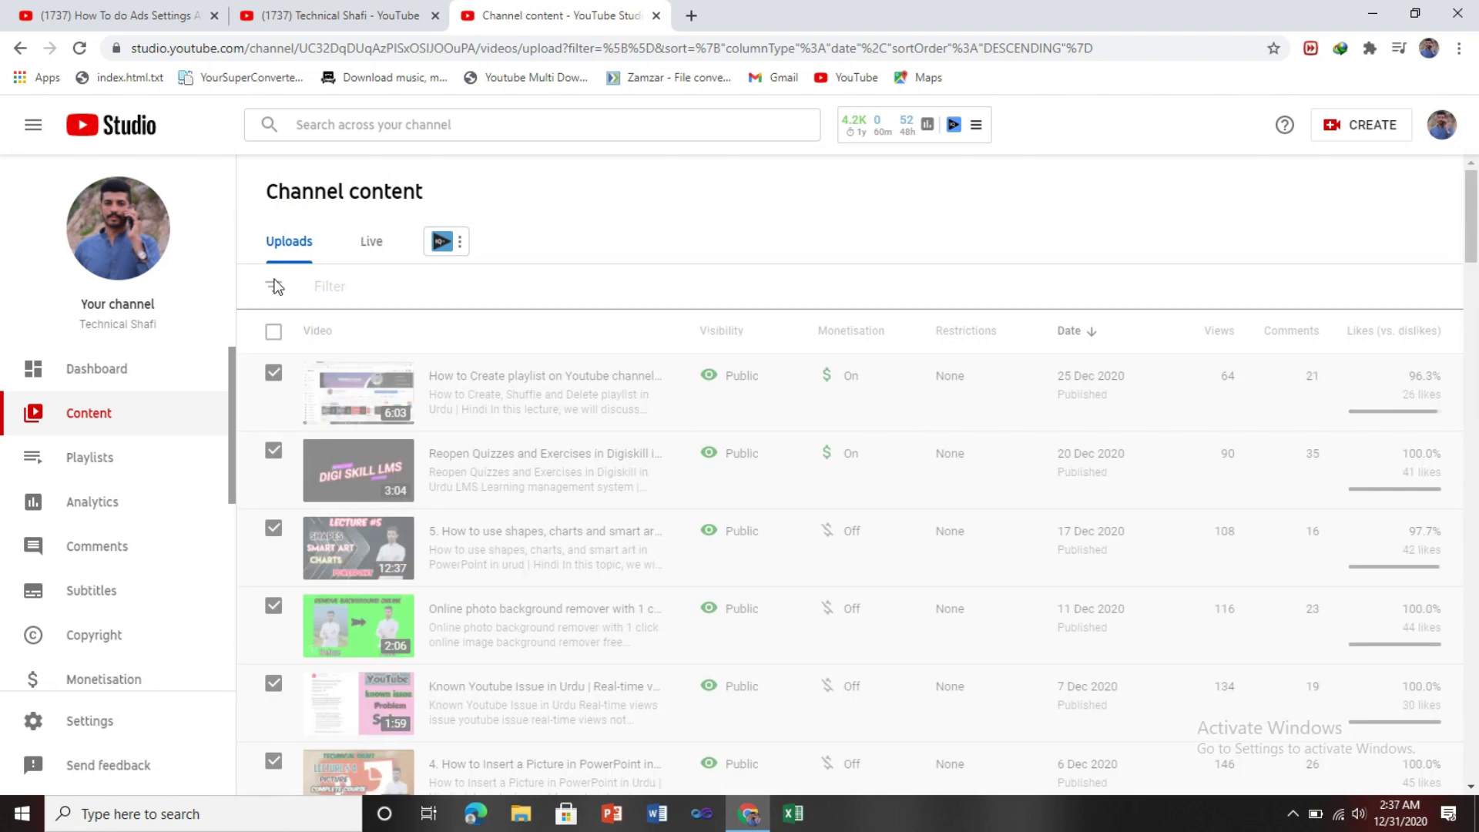
pyautogui.click(272, 333)
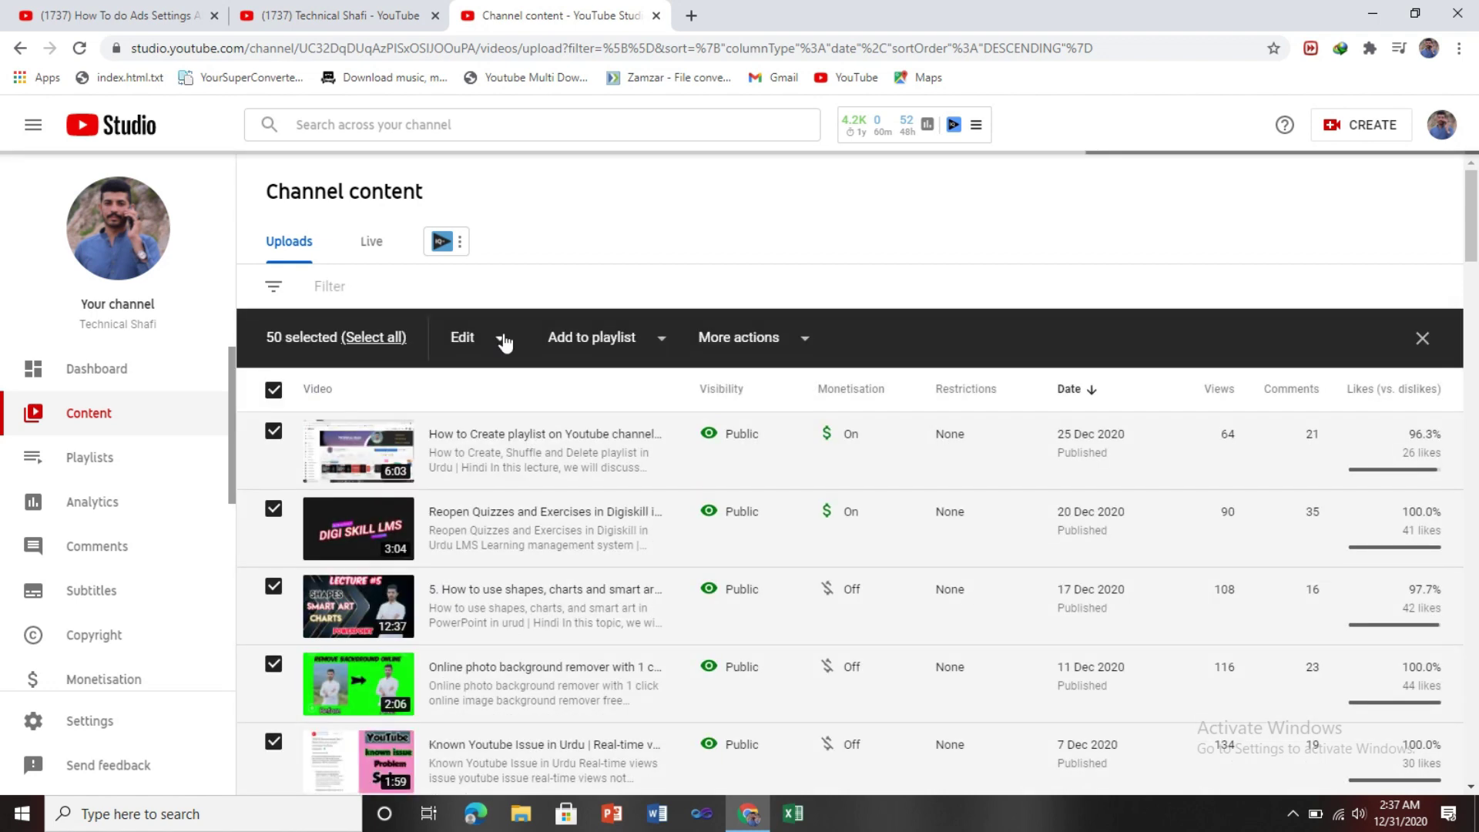
# Add a monetisation edit for the selected videos and set it to On
pyautogui.click(501, 339)
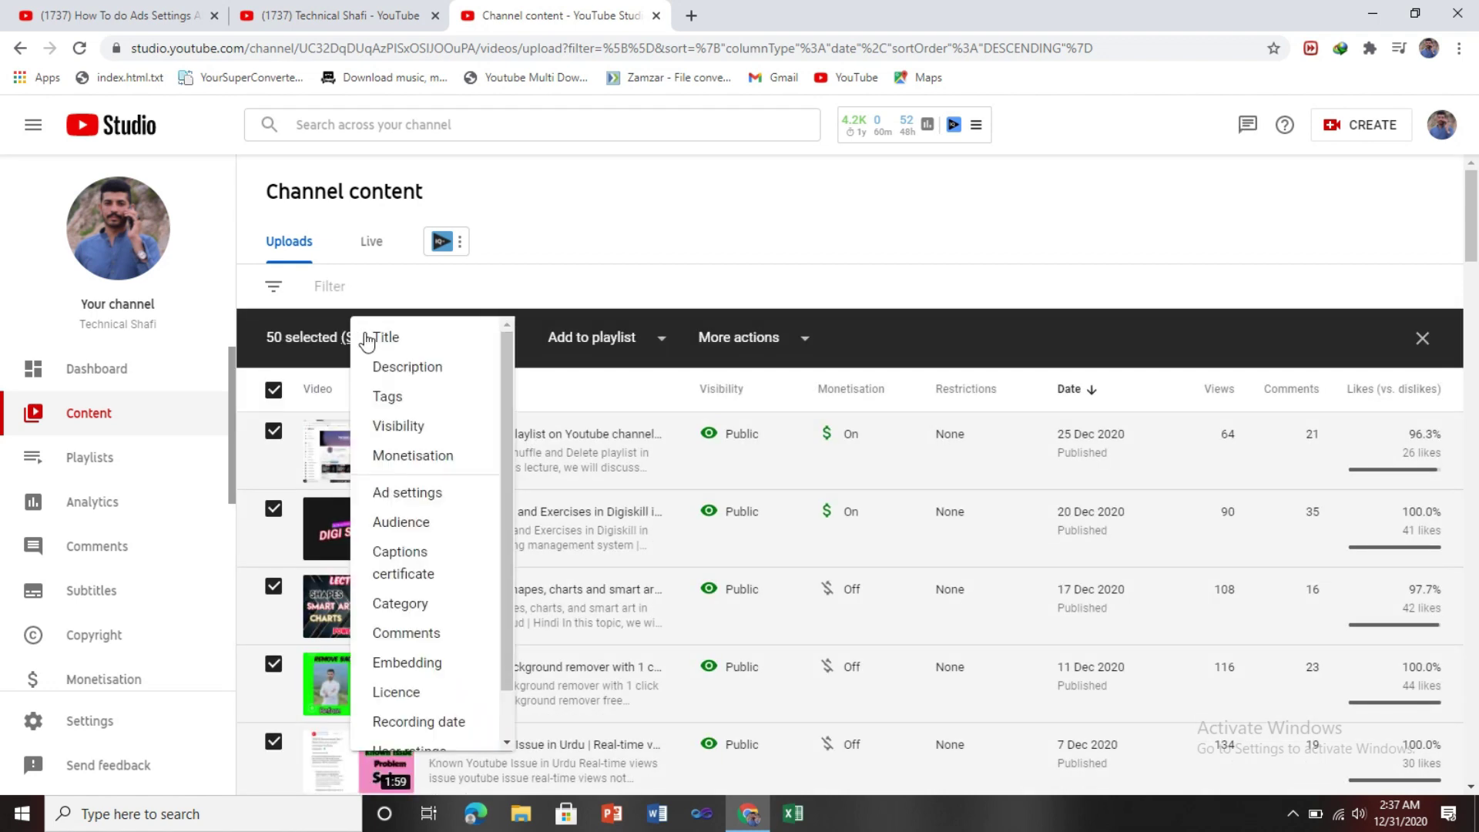
pyautogui.click(532, 358)
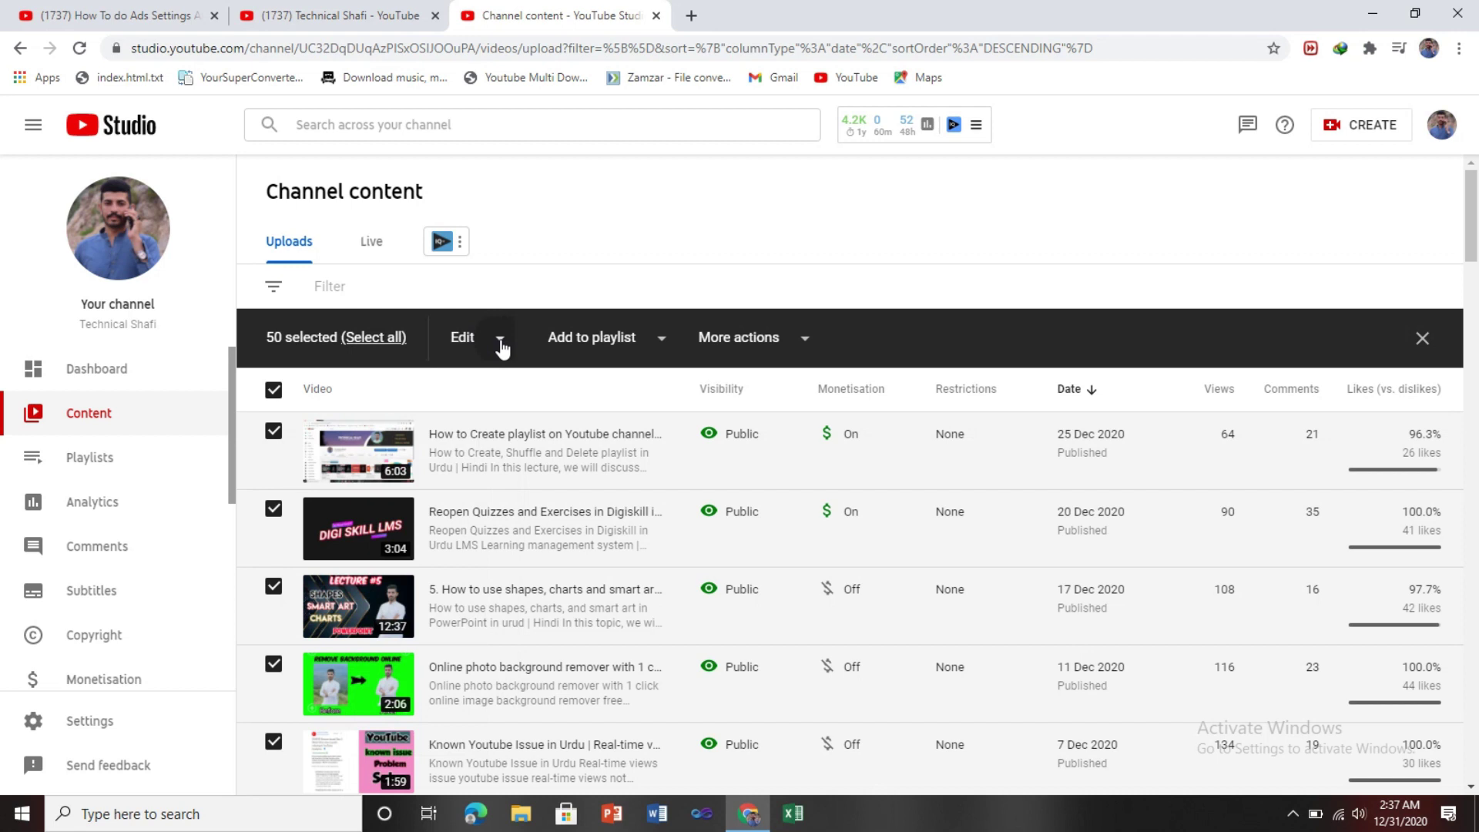
pyautogui.click(501, 341)
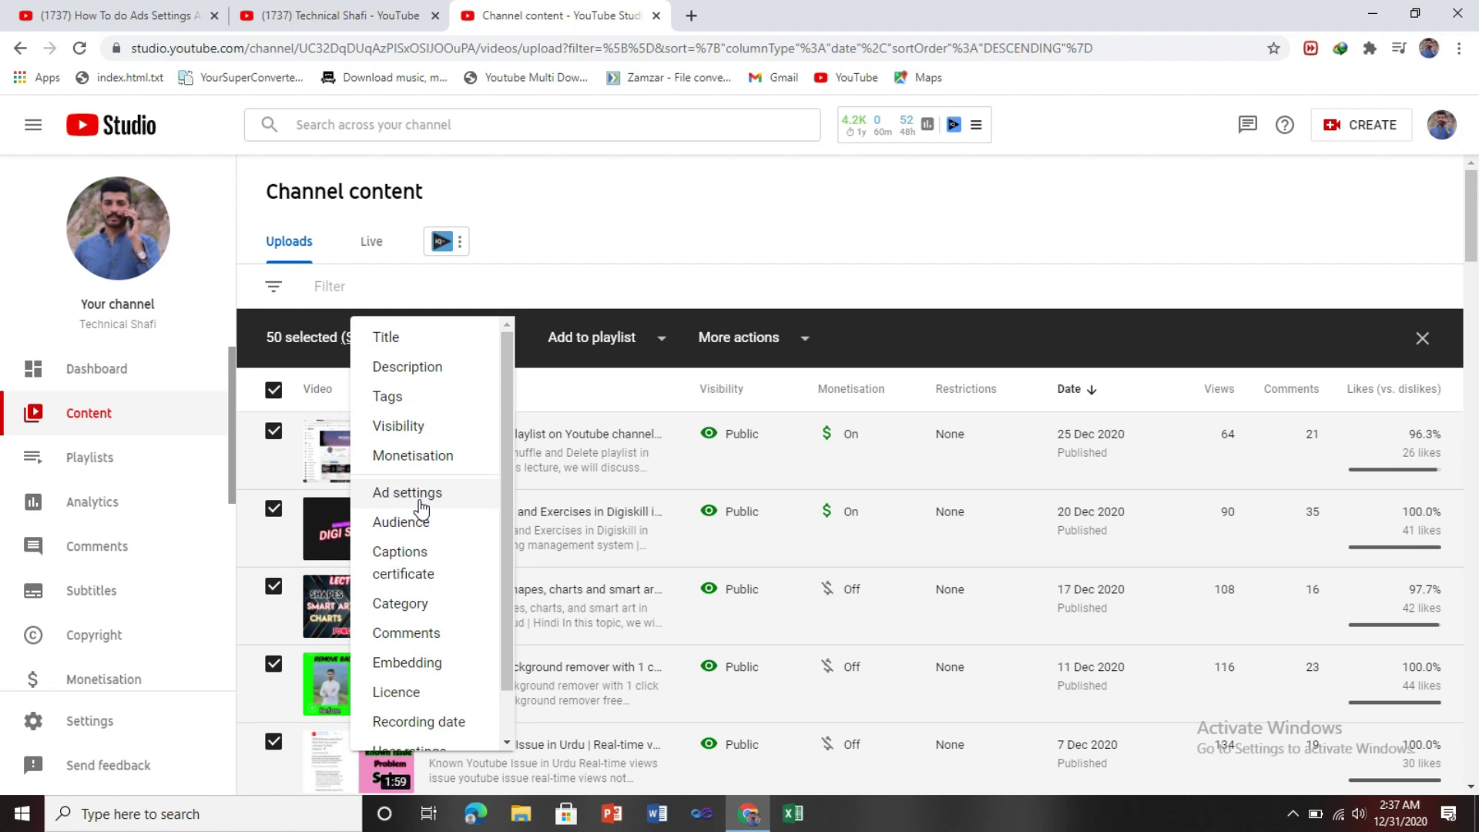
pyautogui.click(413, 456)
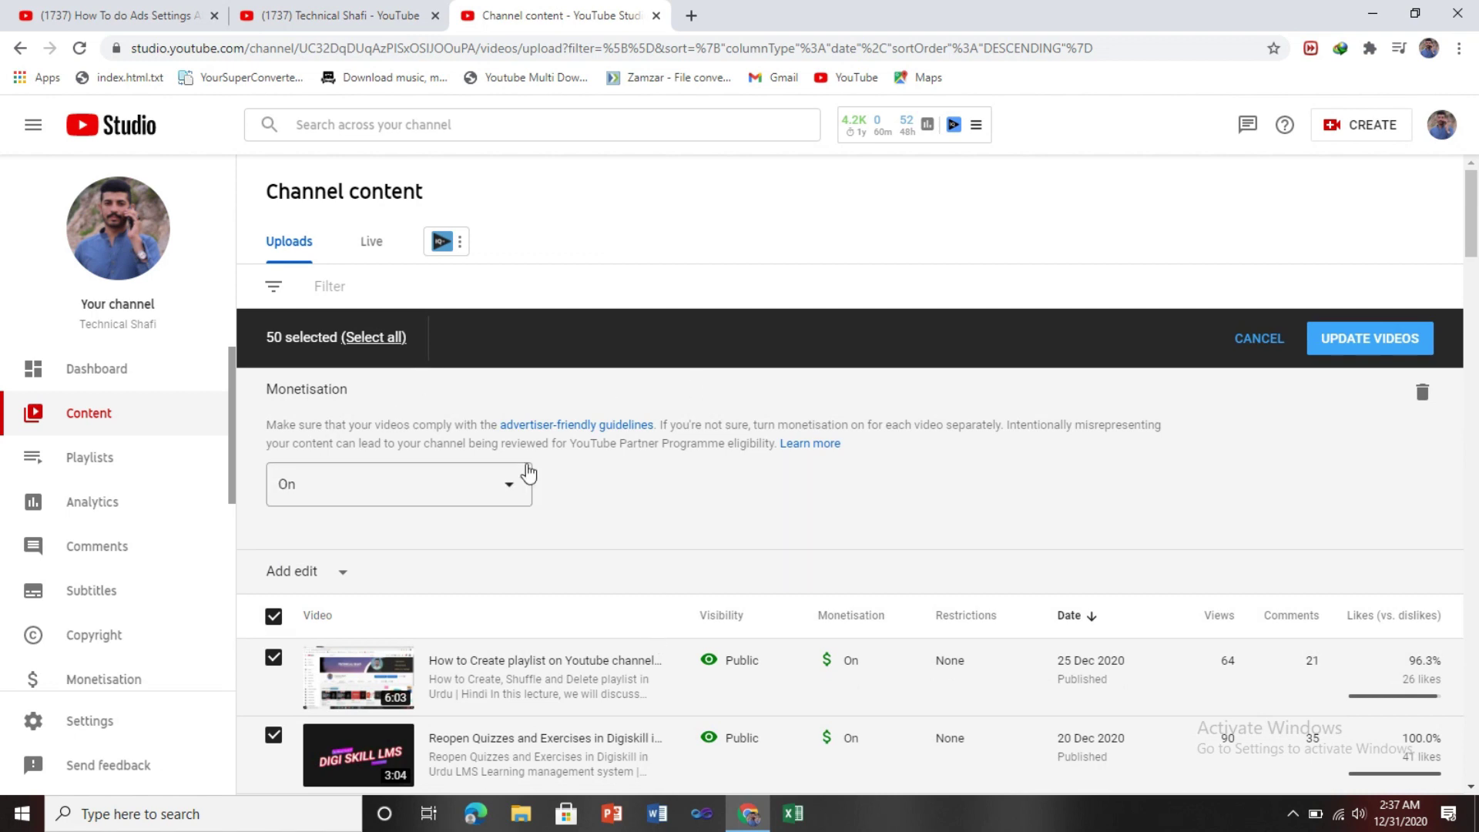
pyautogui.click(515, 496)
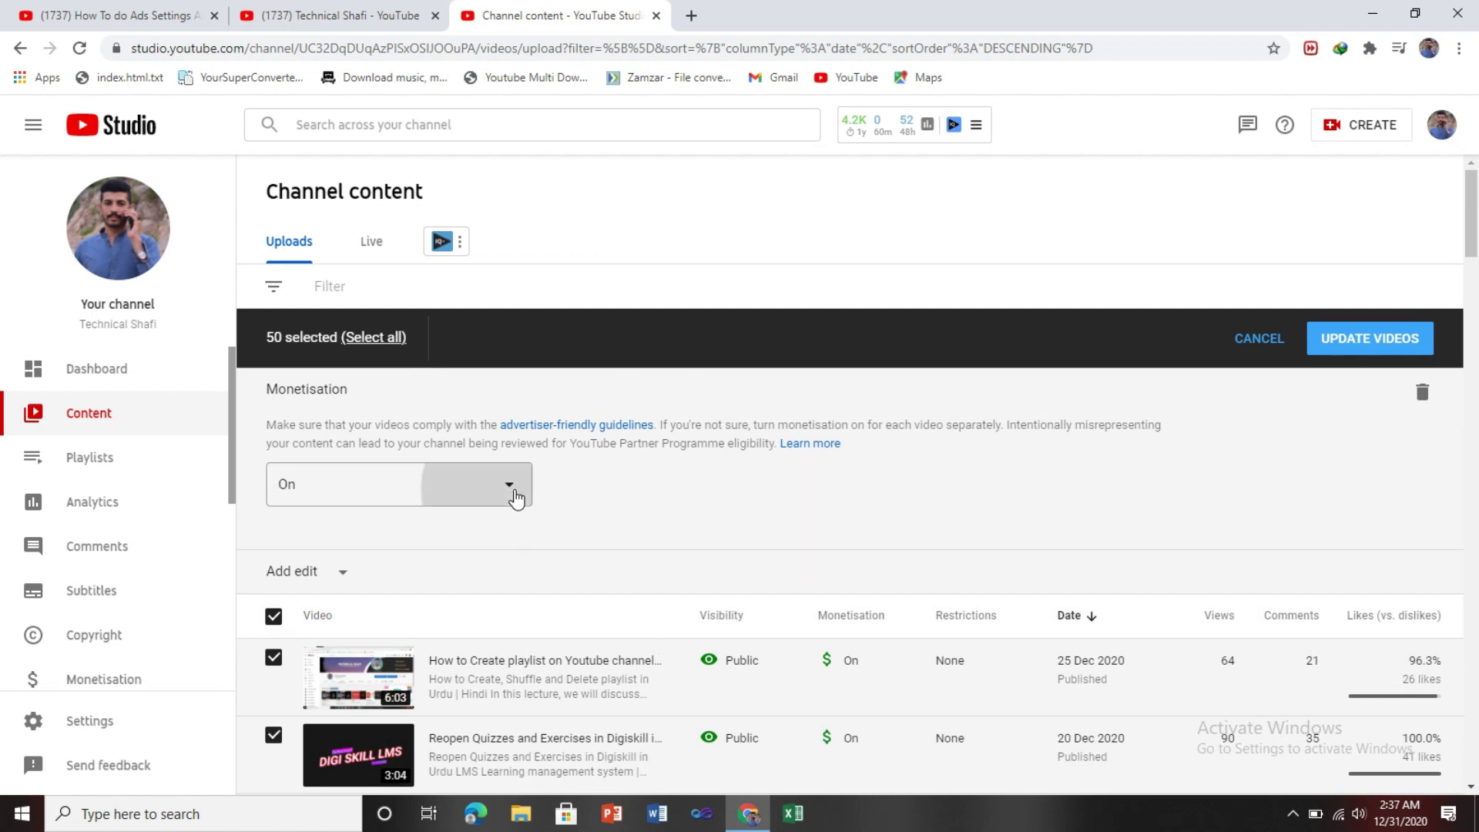
pyautogui.click(390, 512)
pyautogui.click(473, 484)
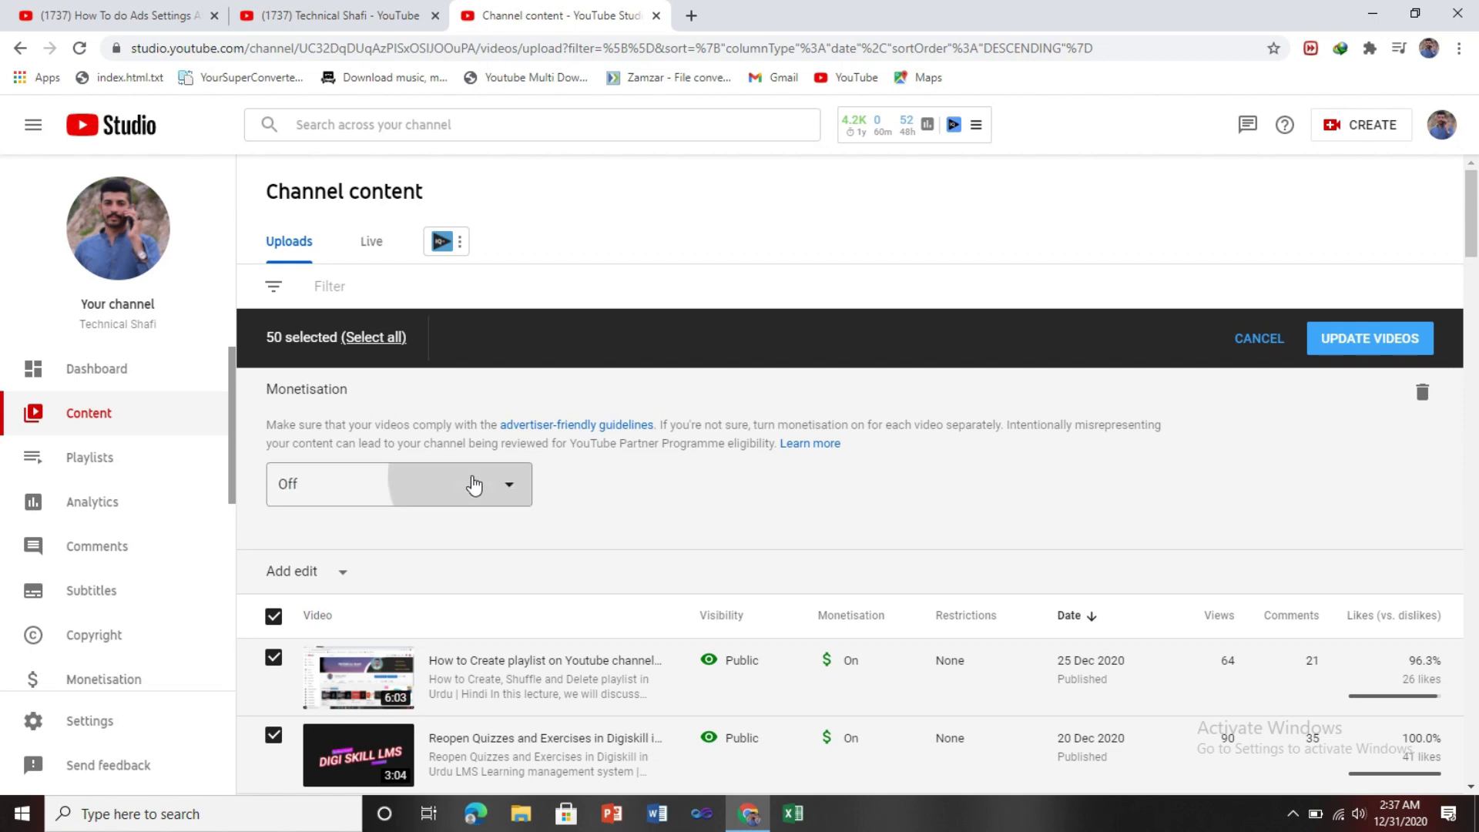
pyautogui.click(409, 487)
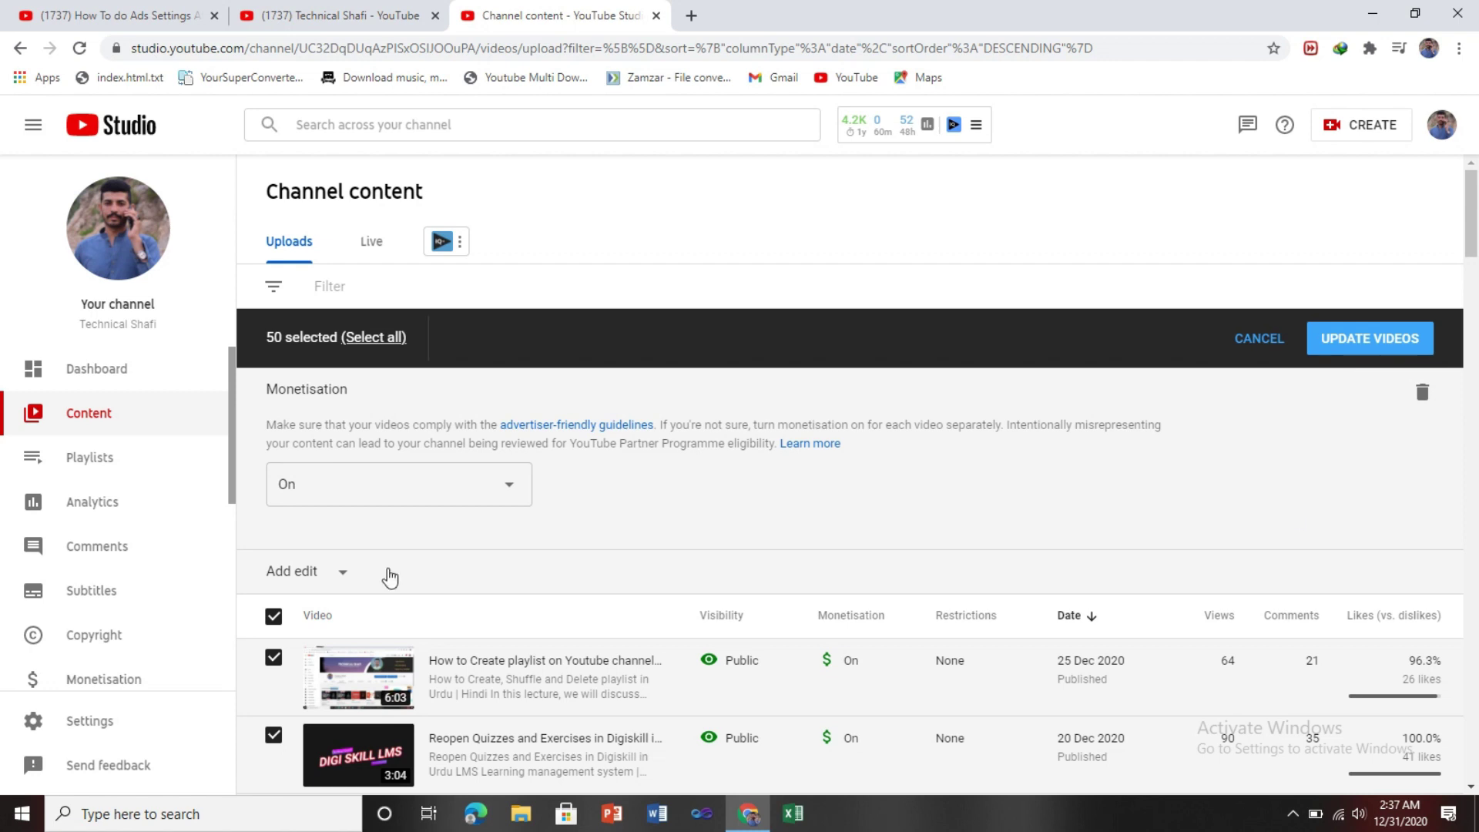
# Add an ad settings edit that updates the type of ads, with overlay, sponsored cards, skippable and non-skippable video ads enabled
pyautogui.click(339, 579)
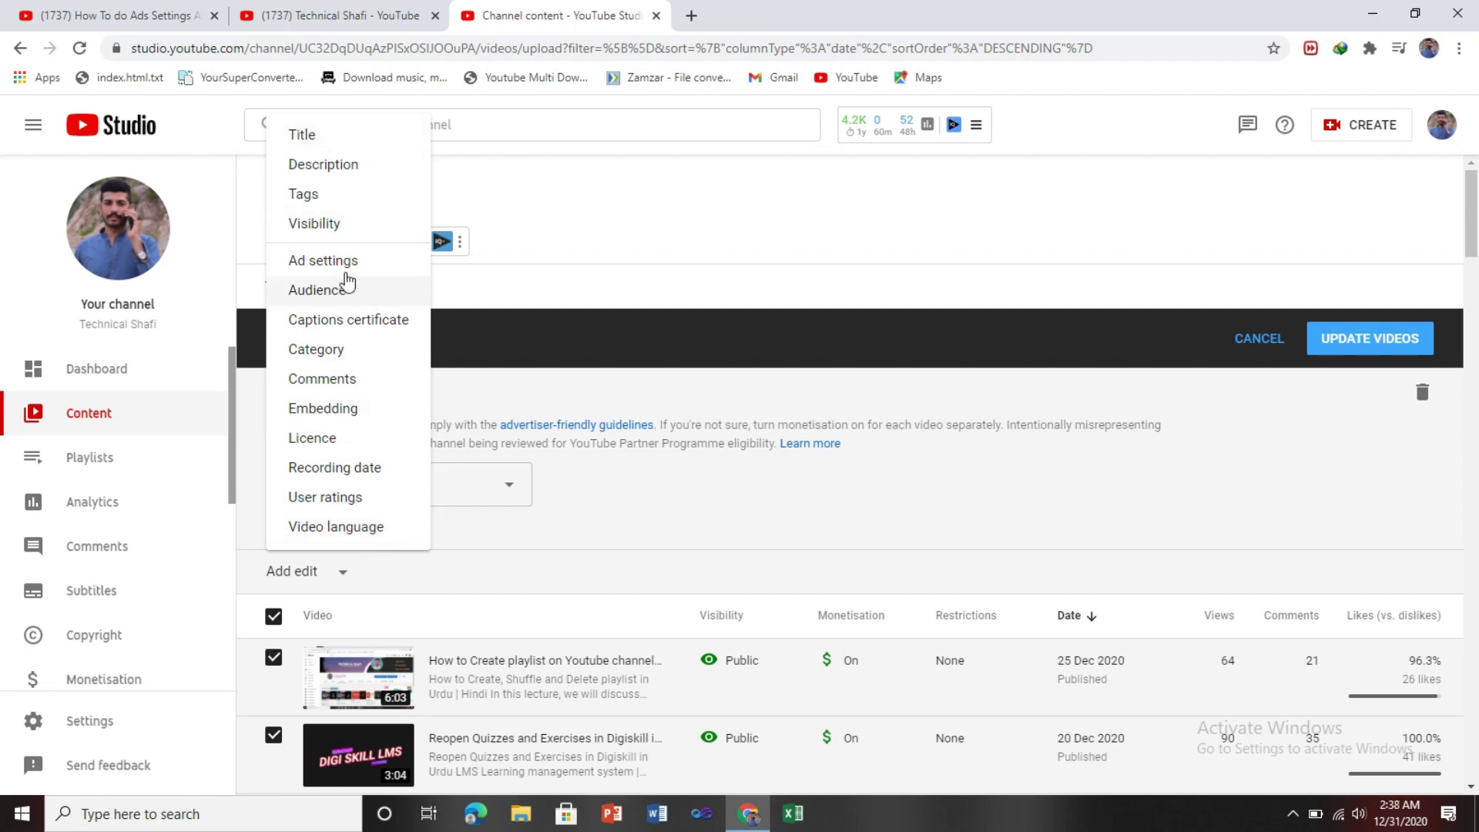
pyautogui.click(333, 266)
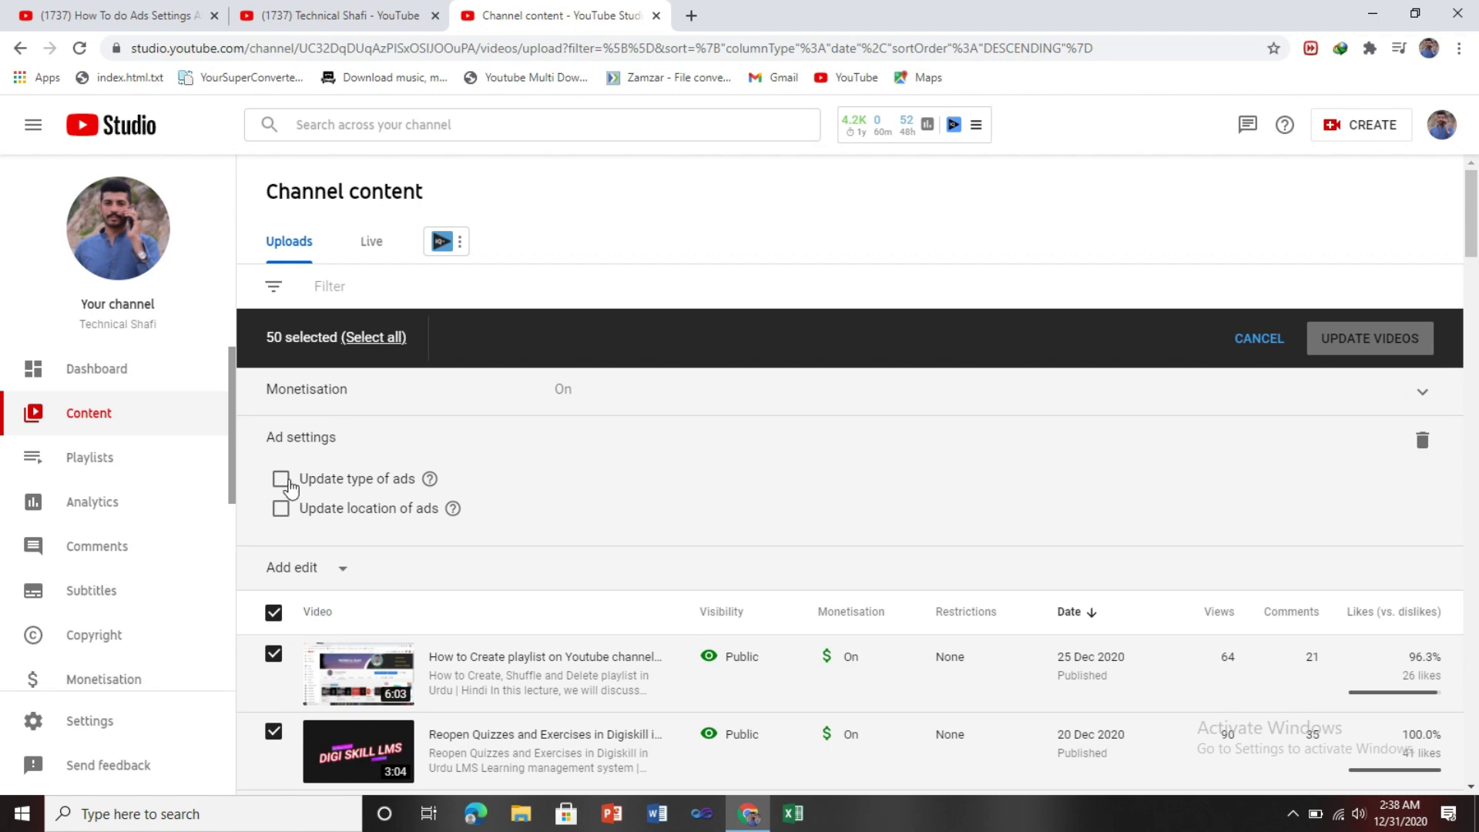
pyautogui.click(280, 480)
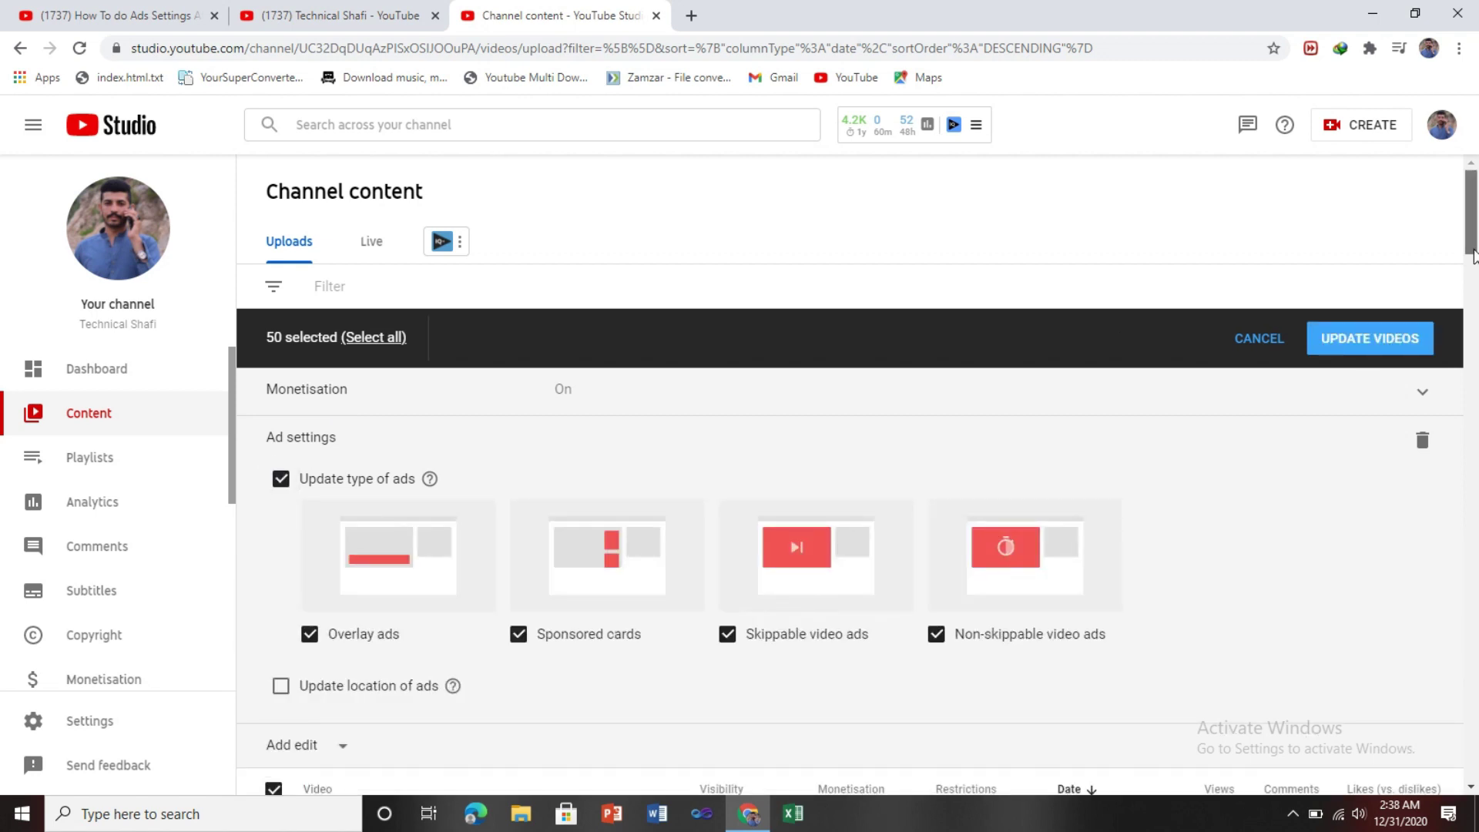
pyautogui.moveTo(1473, 220); pyautogui.dragTo(1475, 289)
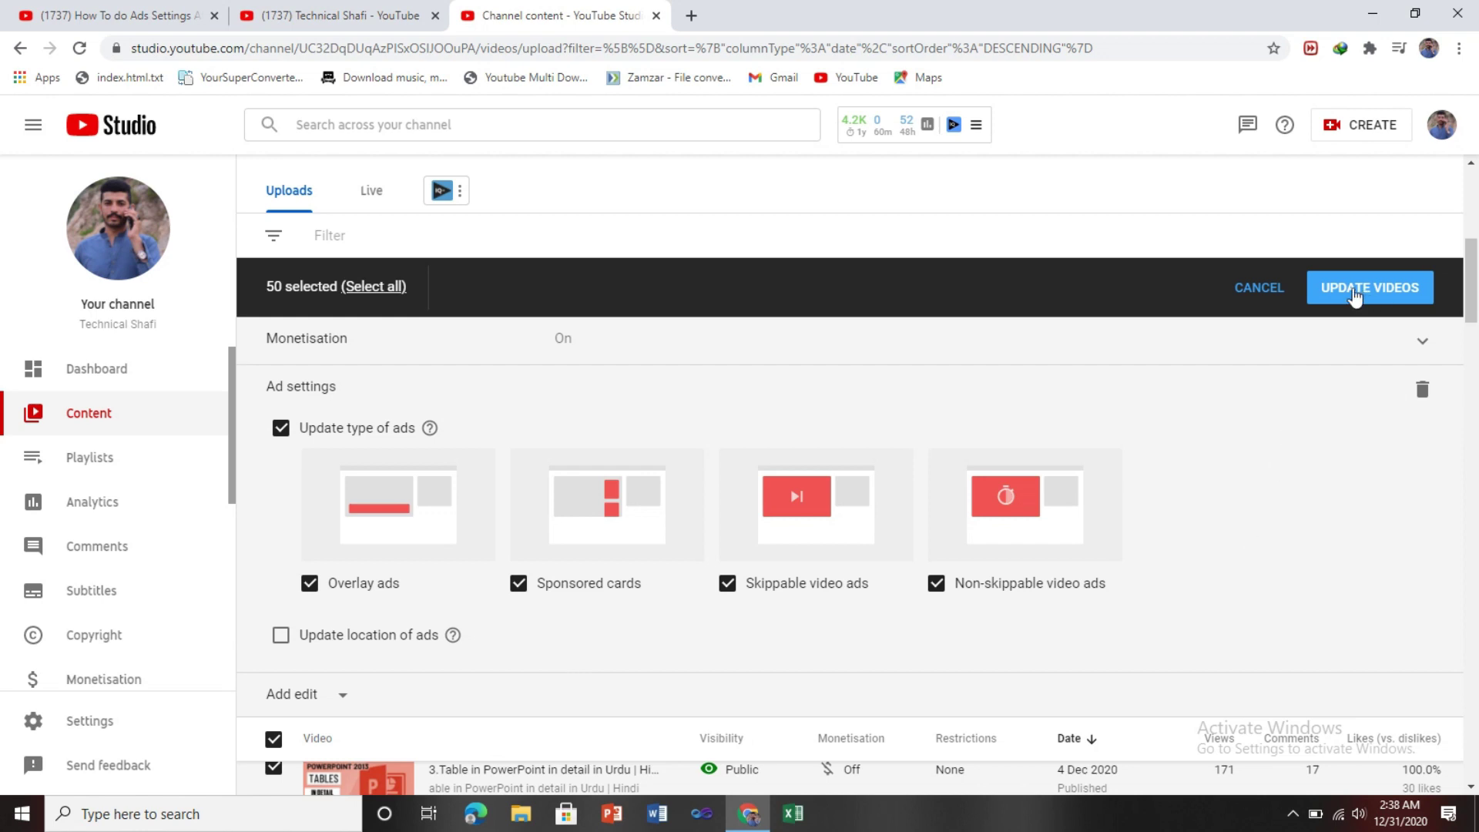
# Apply the bulk update to the selected videos, acknowledging the implications of the action
pyautogui.click(1354, 296)
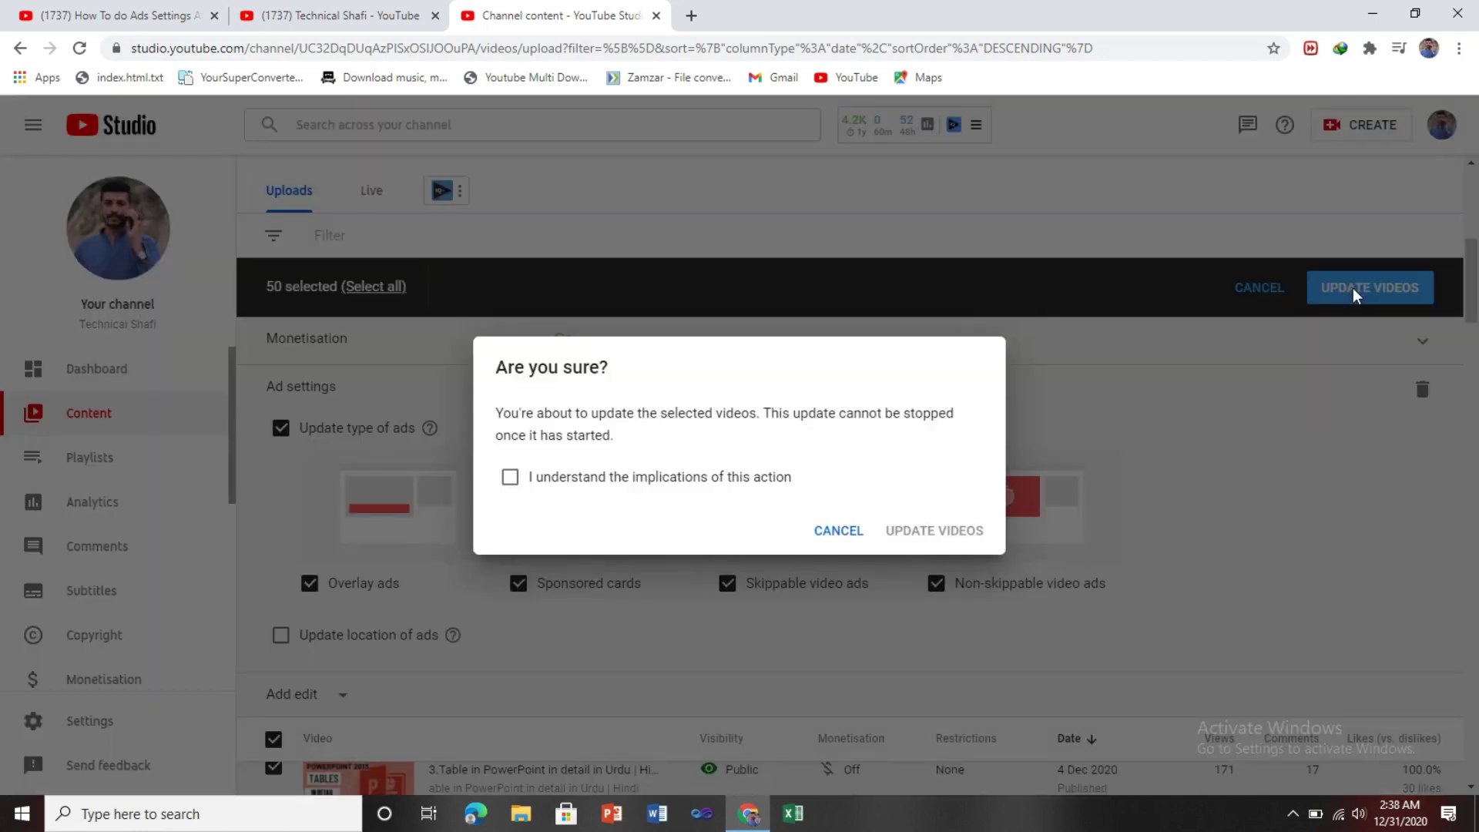
pyautogui.click(512, 481)
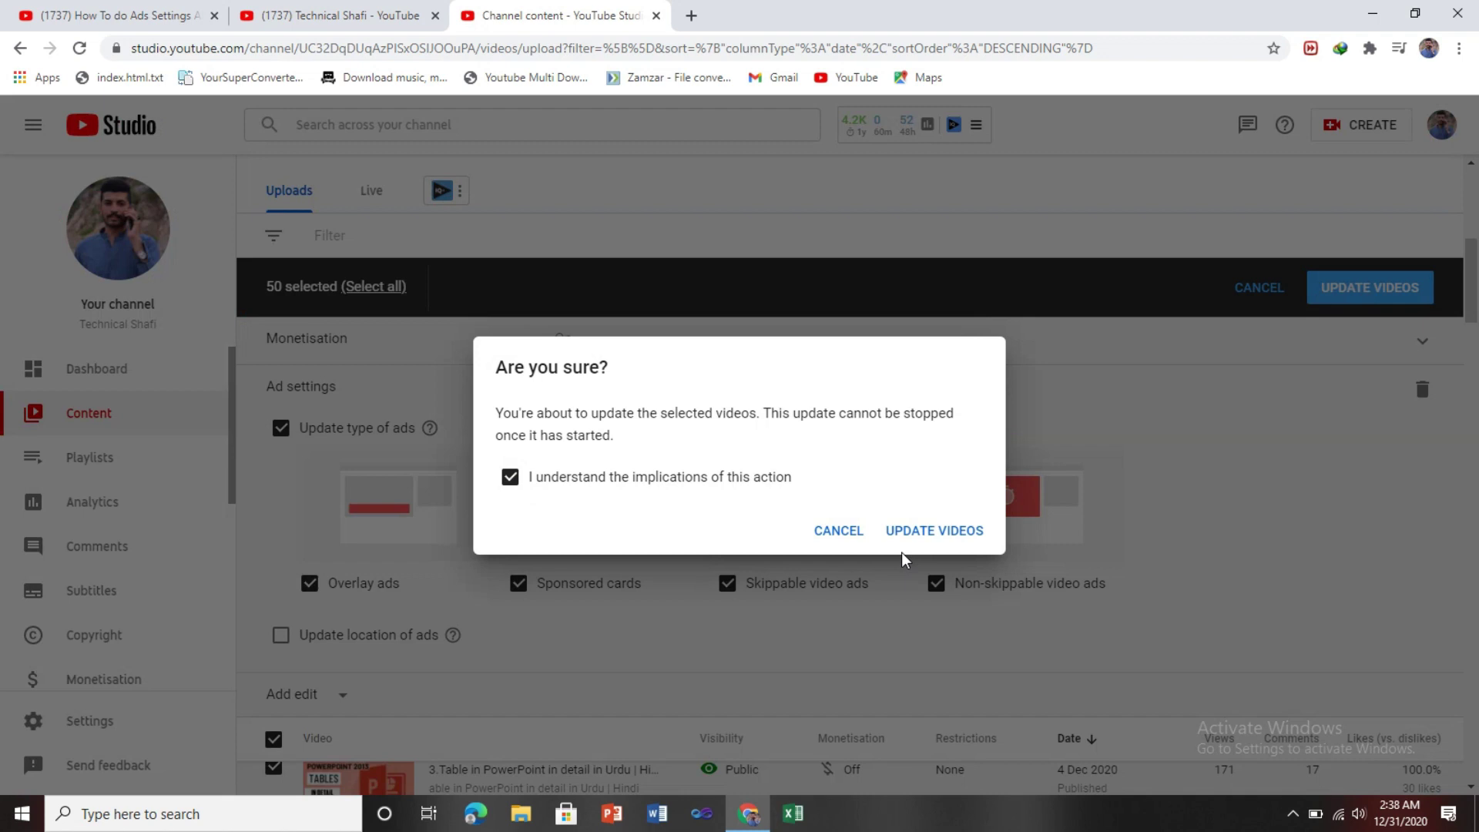
pyautogui.click(921, 532)
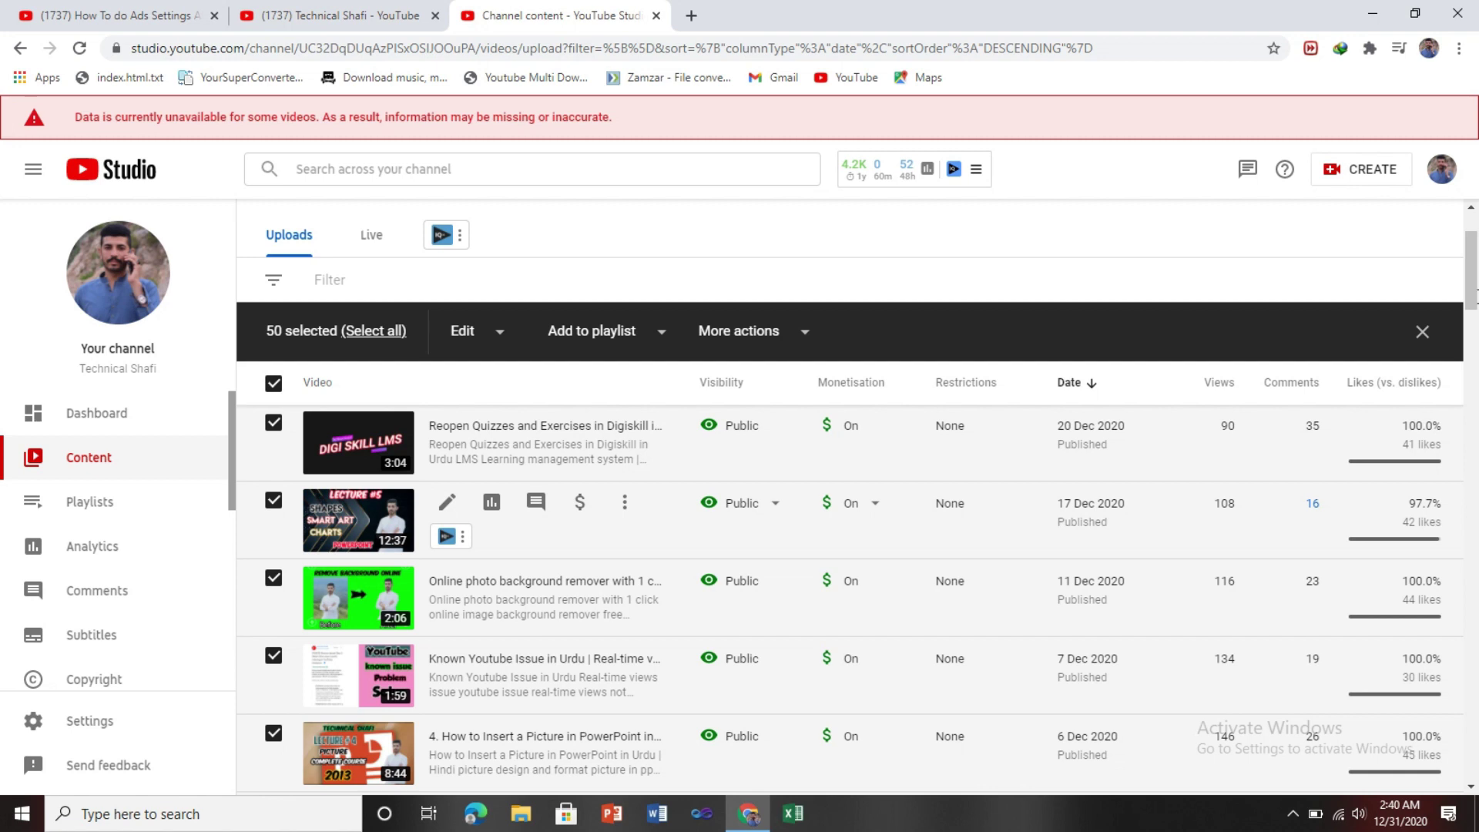
# Check the monetisation status of the videos on the first and last pages of uploads, ending back on the first page
pyautogui.moveTo(1472, 289); pyautogui.dragTo(1471, 751)
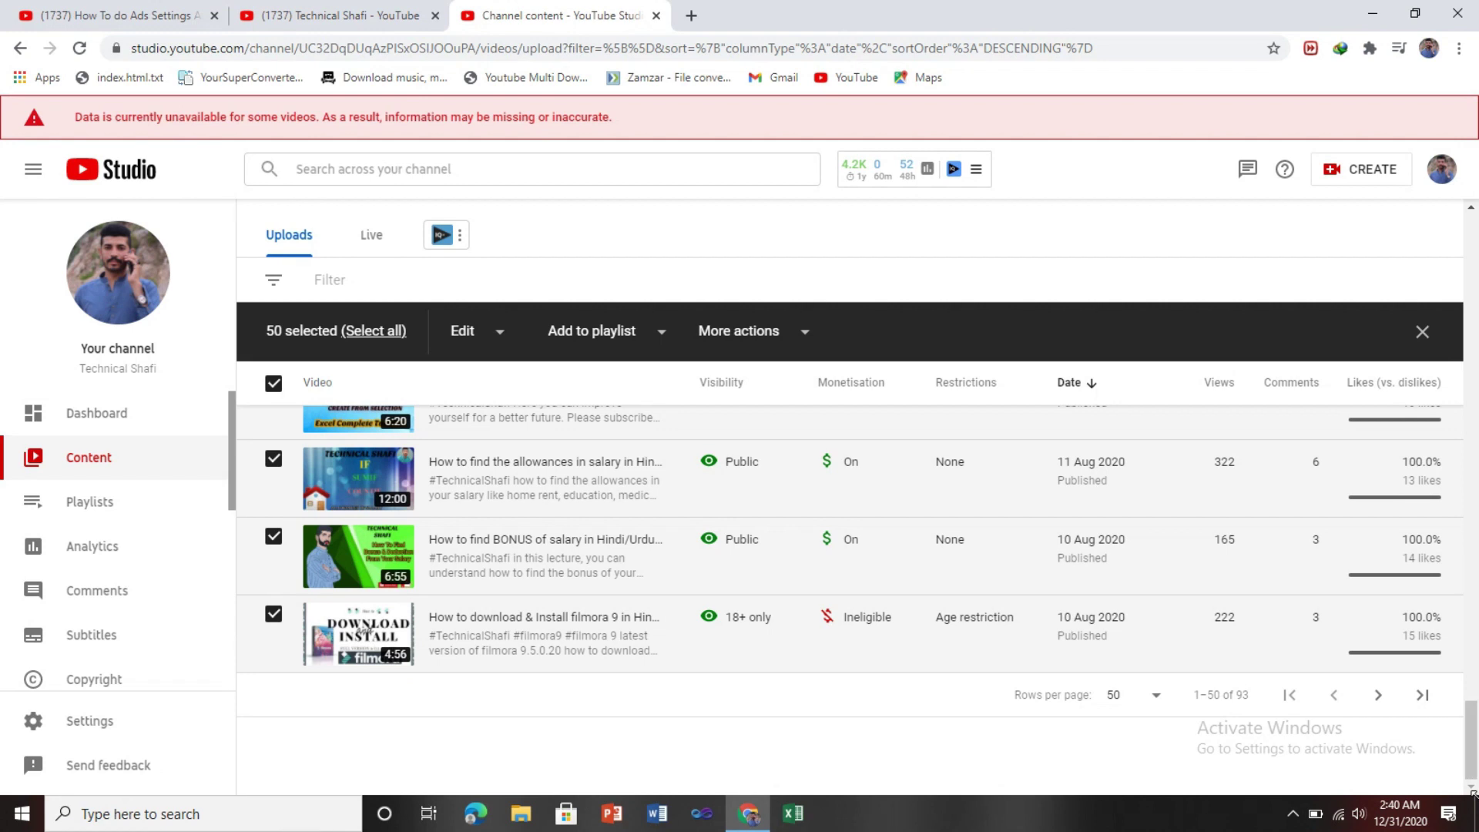
pyautogui.click(1423, 695)
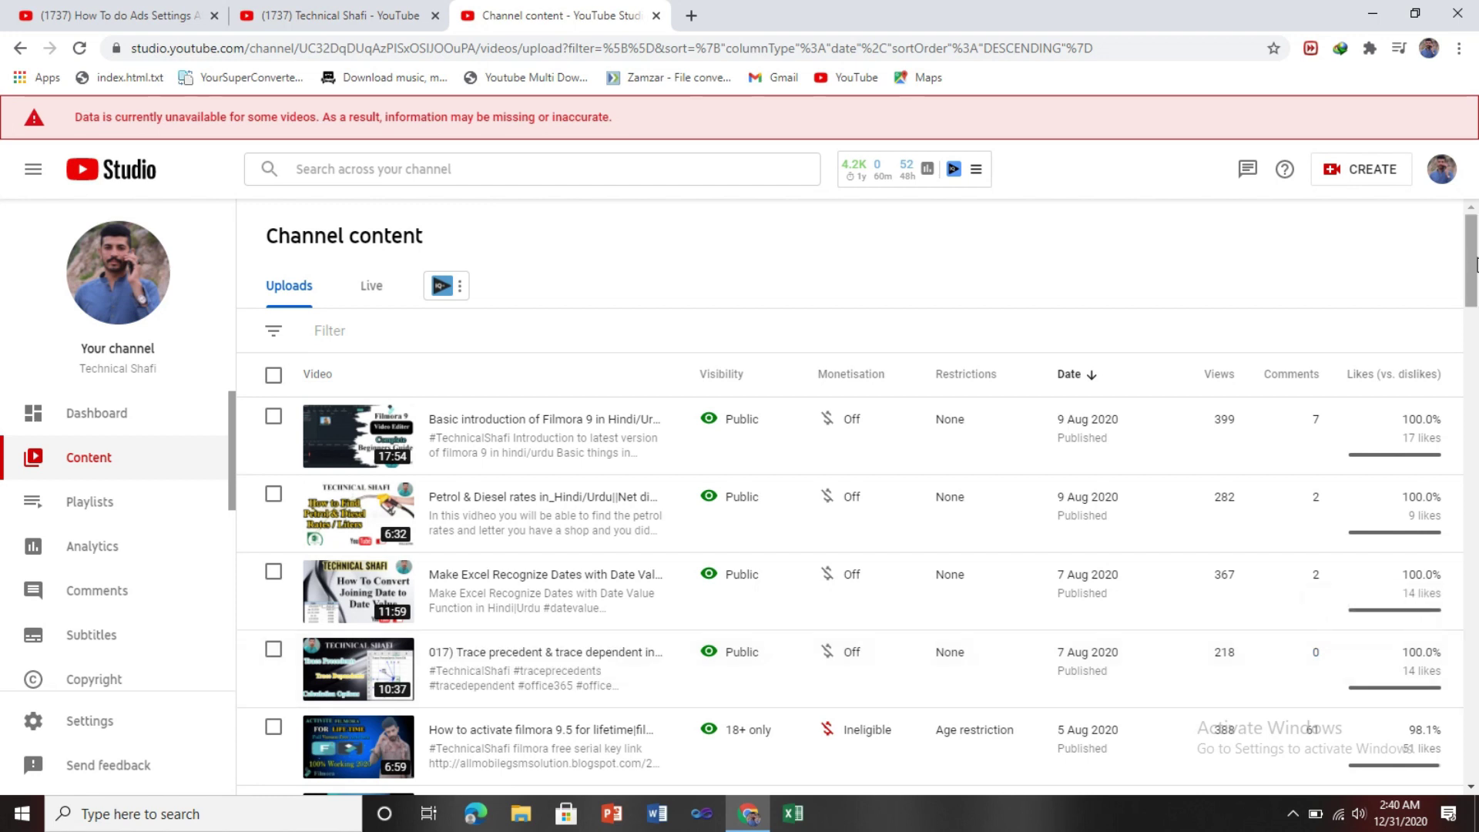
pyautogui.moveTo(1477, 264); pyautogui.dragTo(1476, 736)
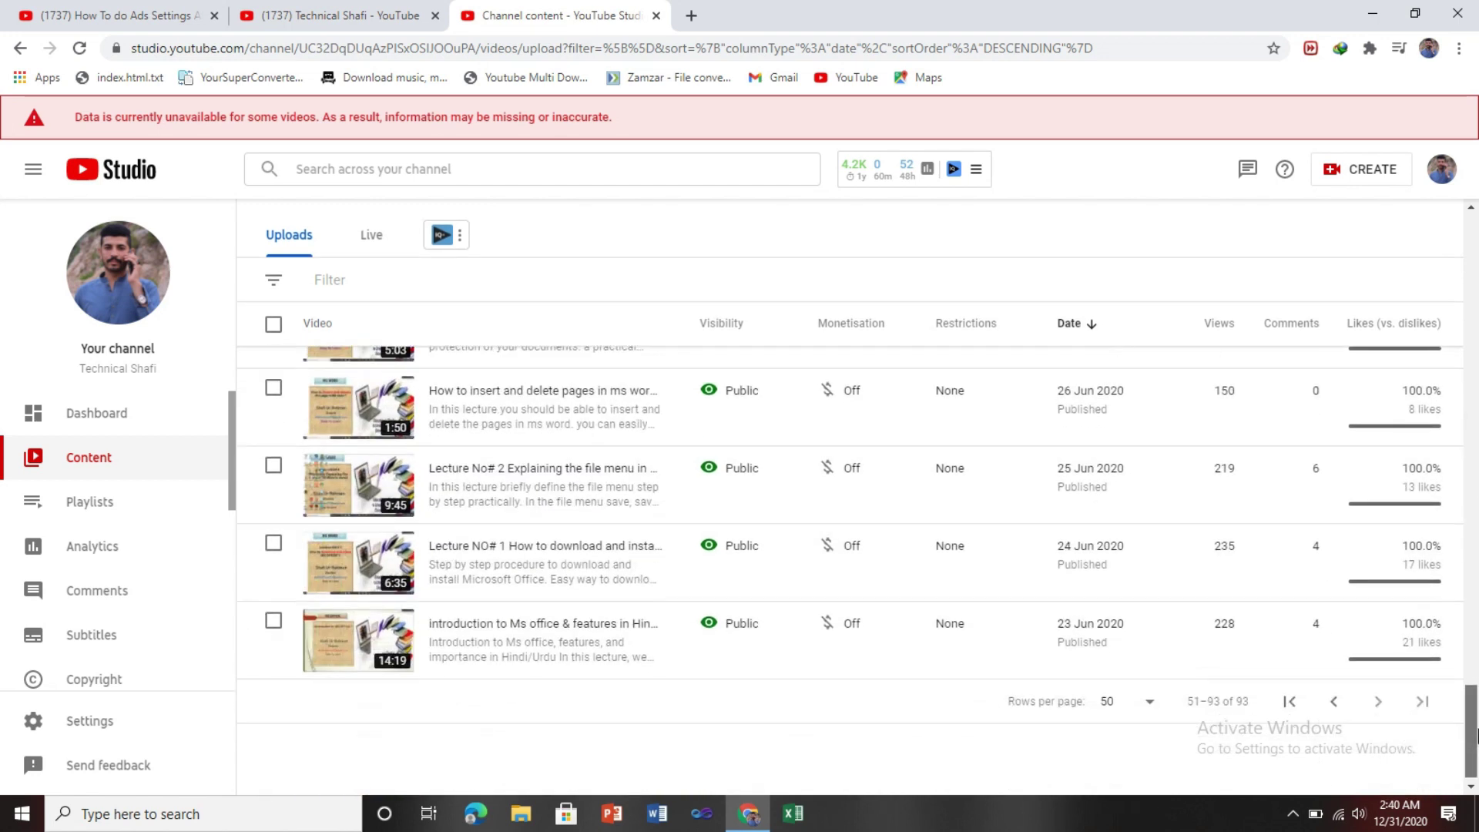
pyautogui.click(1334, 701)
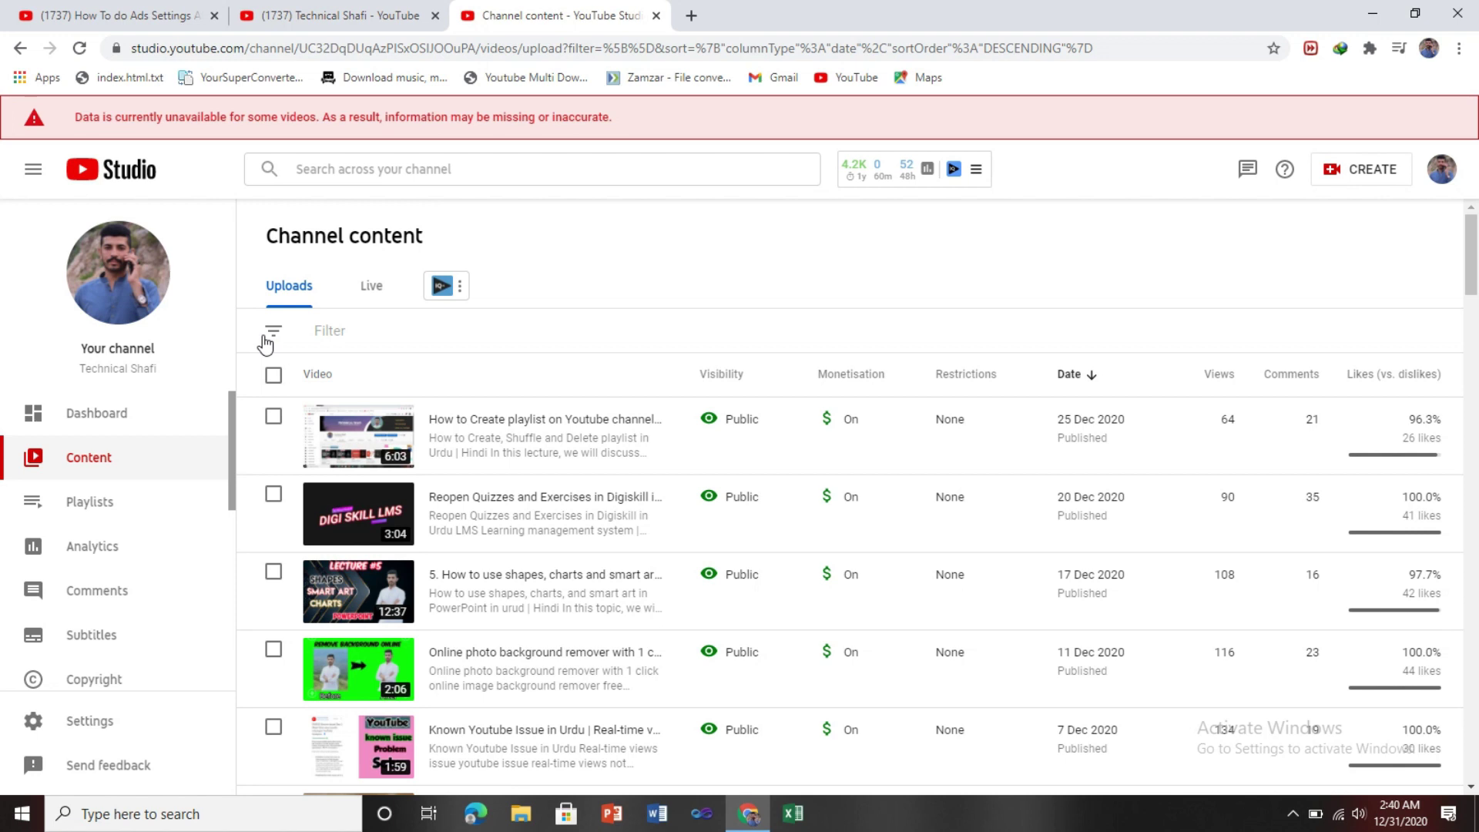
# Select the three newest videos in the uploads list
pyautogui.click(274, 417)
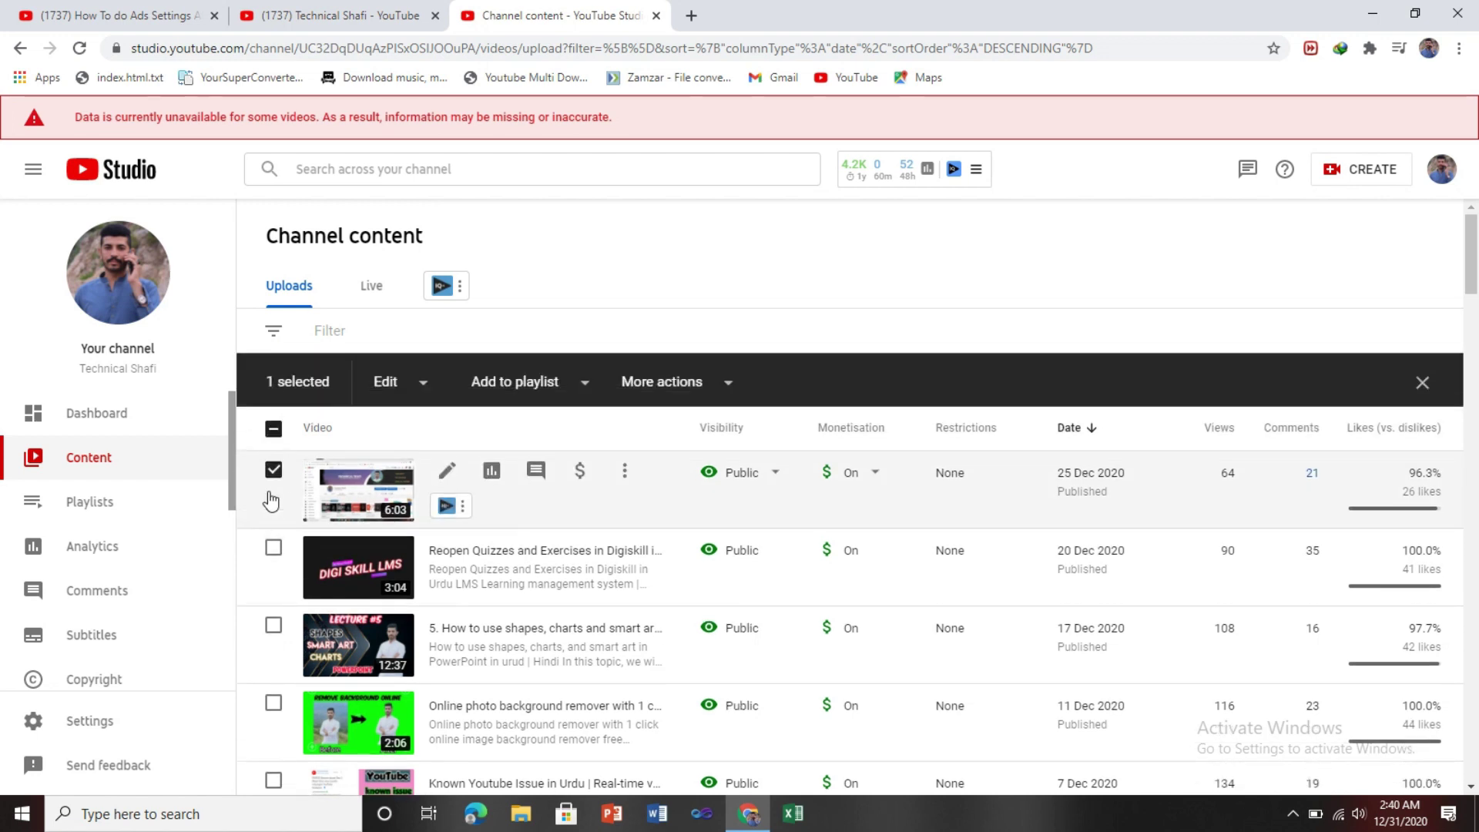
pyautogui.click(274, 554)
pyautogui.click(271, 634)
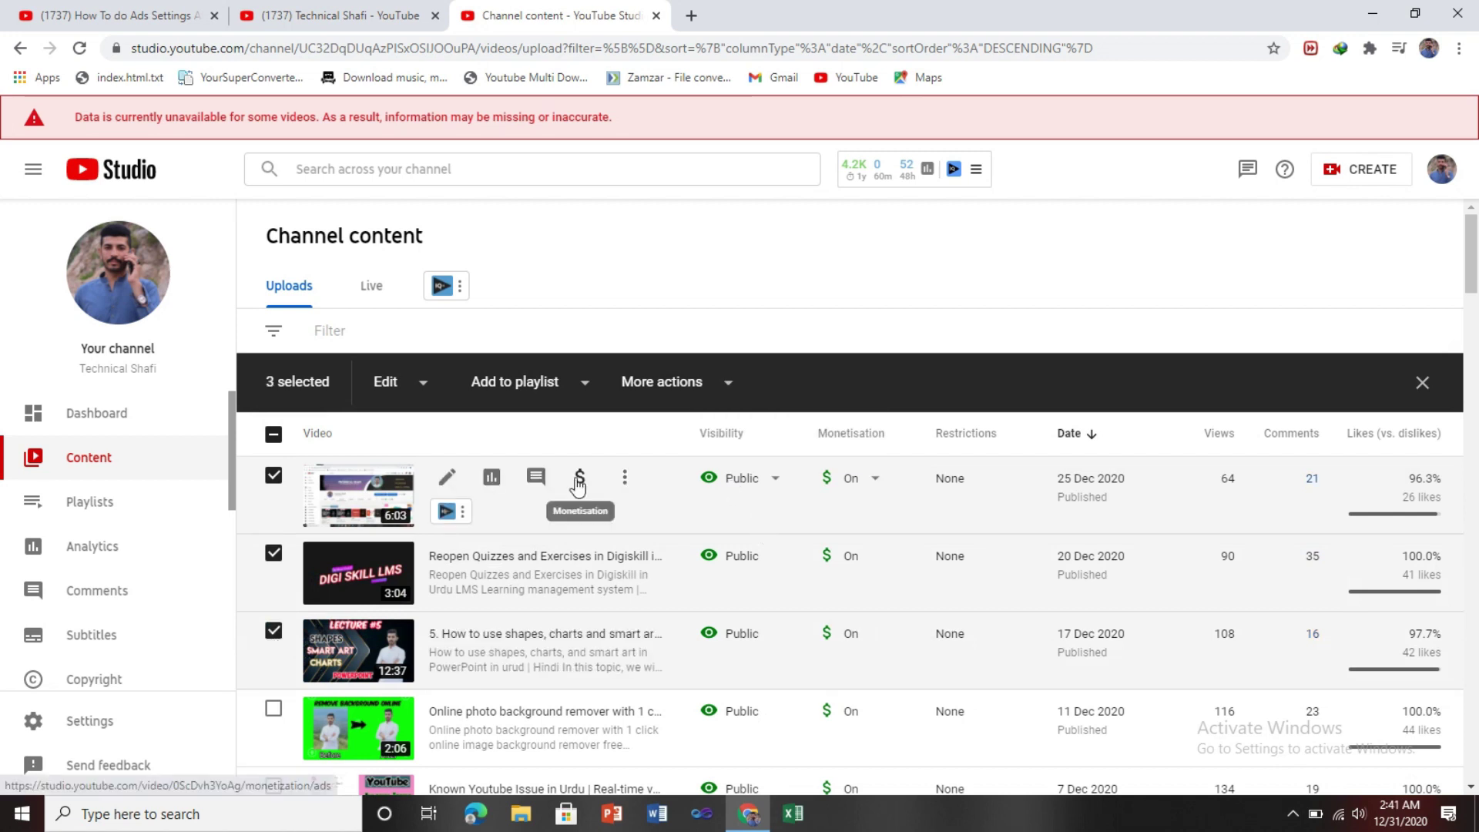
# Disable overlay ads and skippable video ads for the newest video, save its monetisation settings, and return to the uploads list
pyautogui.click(578, 478)
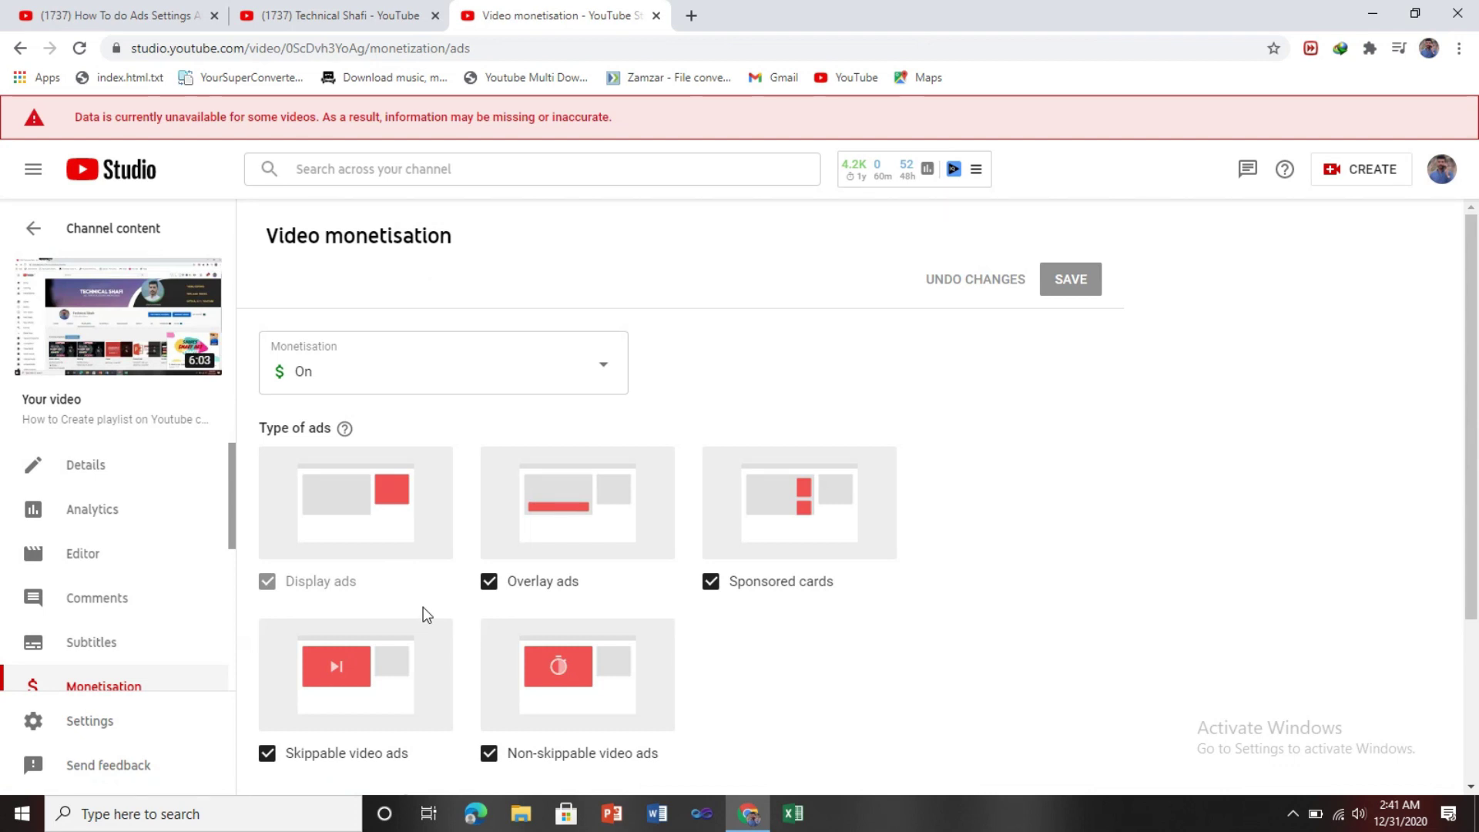
pyautogui.click(489, 581)
pyautogui.click(267, 754)
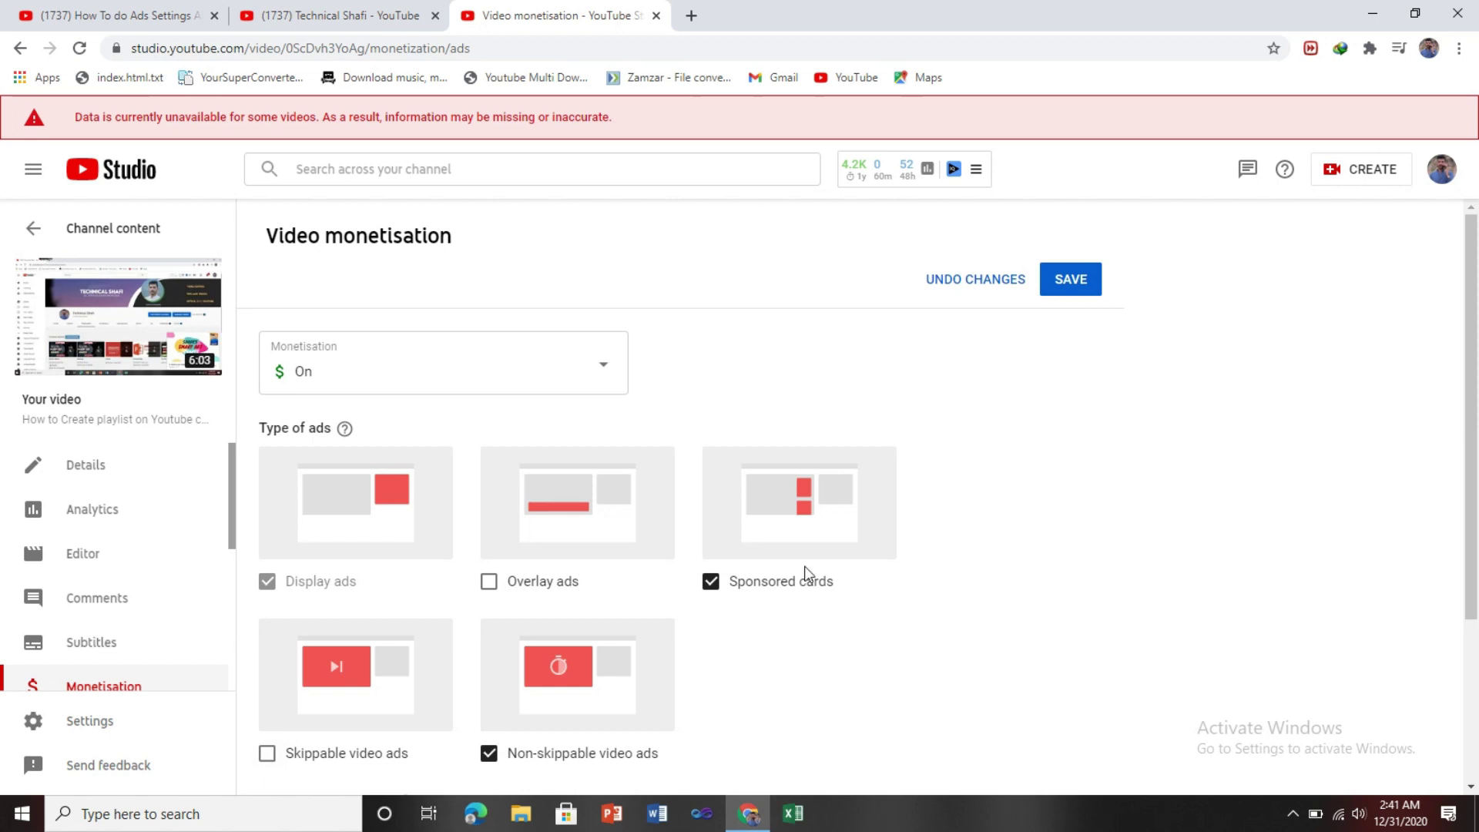
pyautogui.click(1074, 291)
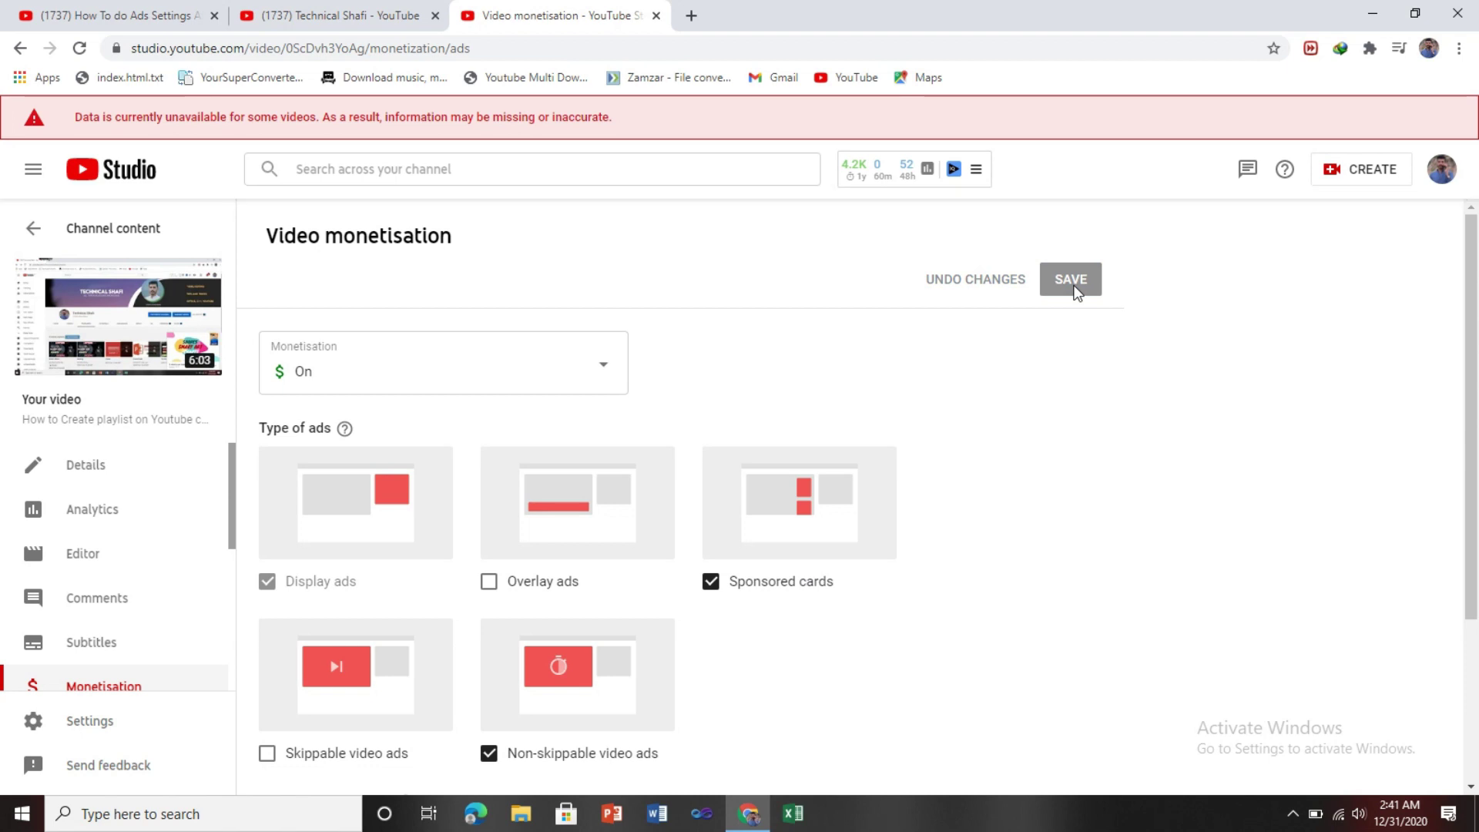
pyautogui.click(18, 48)
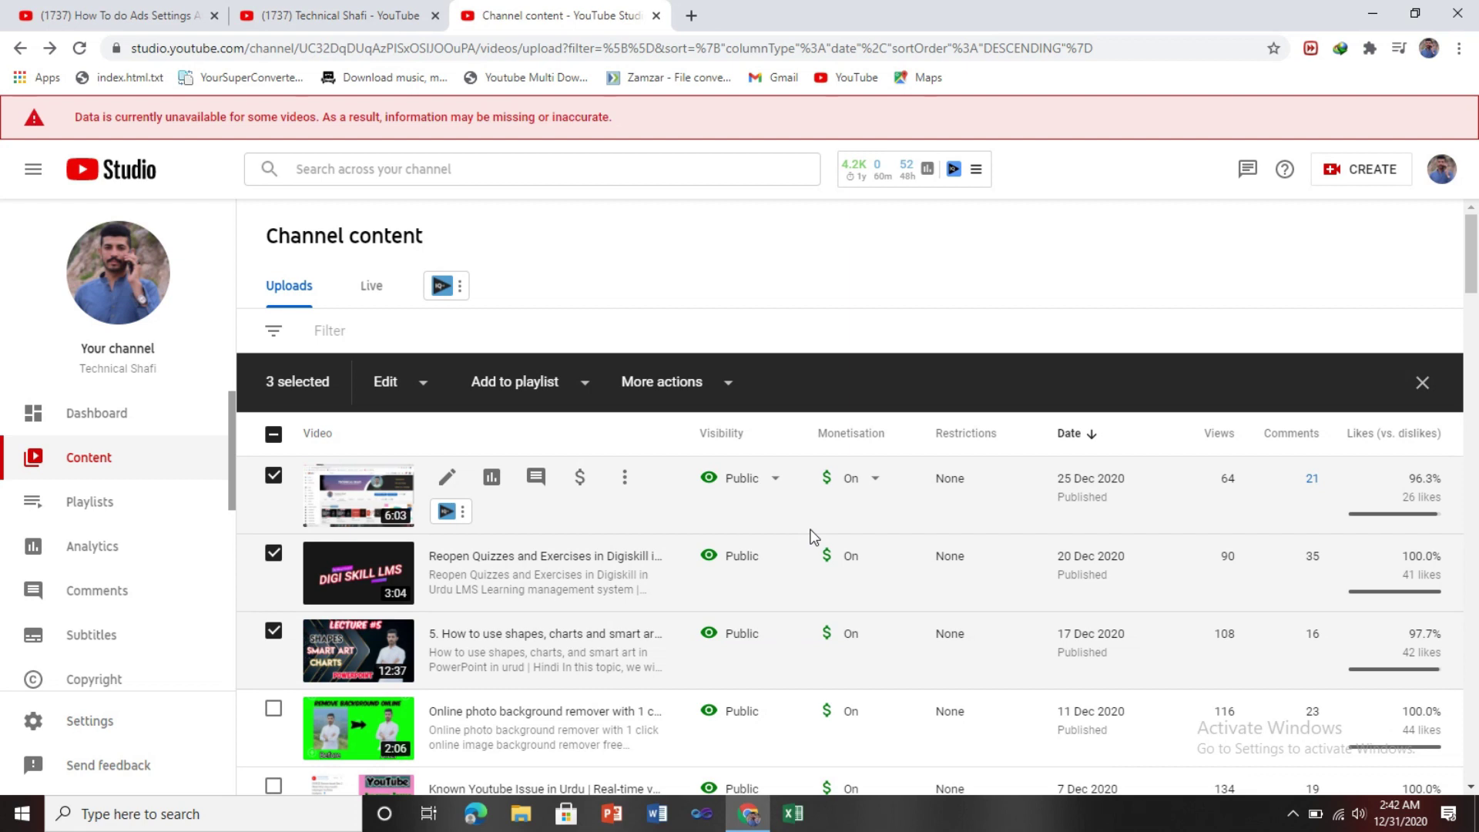
pyautogui.click(273, 337)
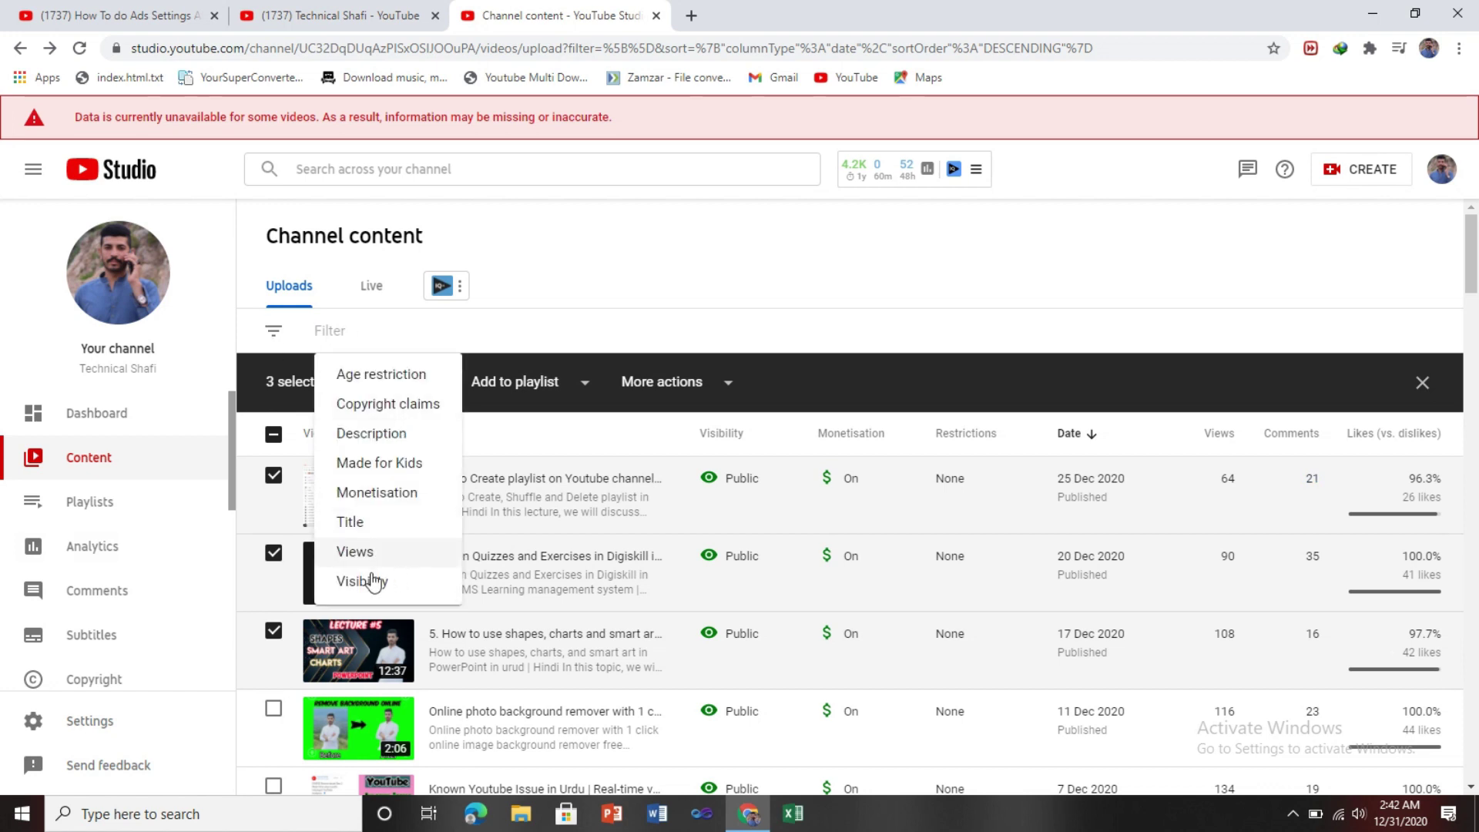
pyautogui.click(343, 552)
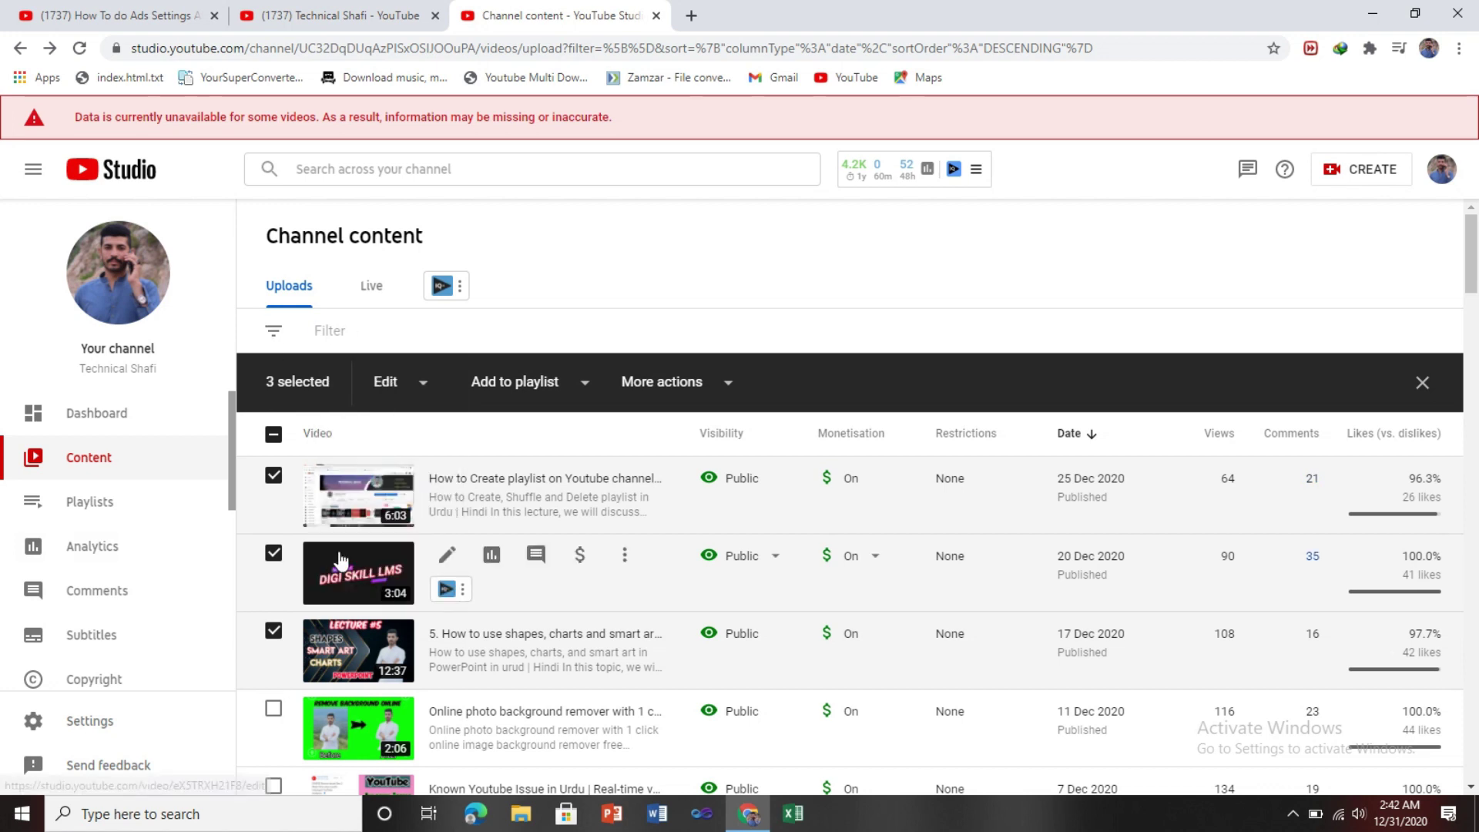
# Filter the channel's uploads to videos with views greater than or equal to 1000
pyautogui.write('1000')
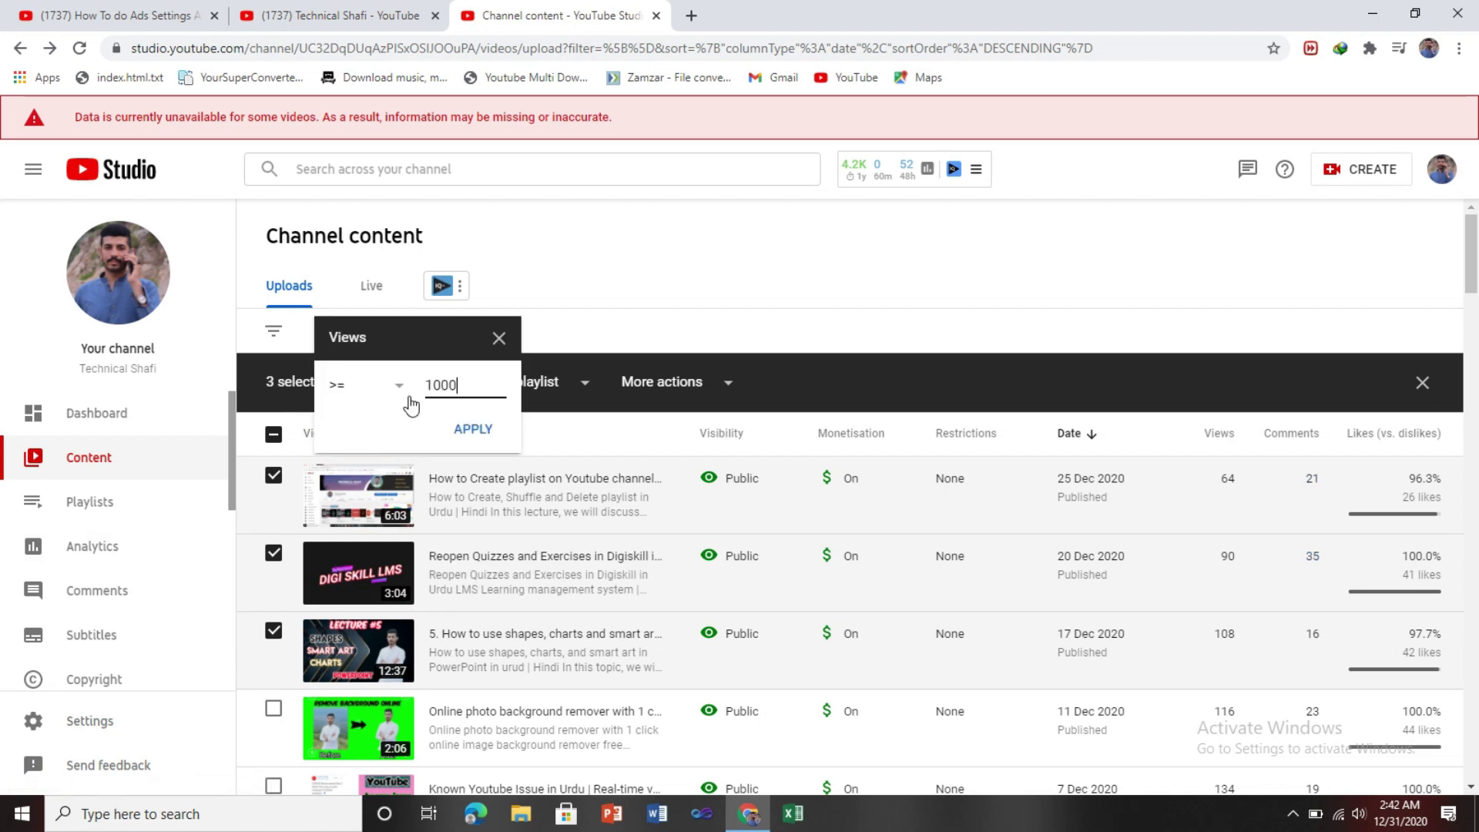
pyautogui.click(469, 429)
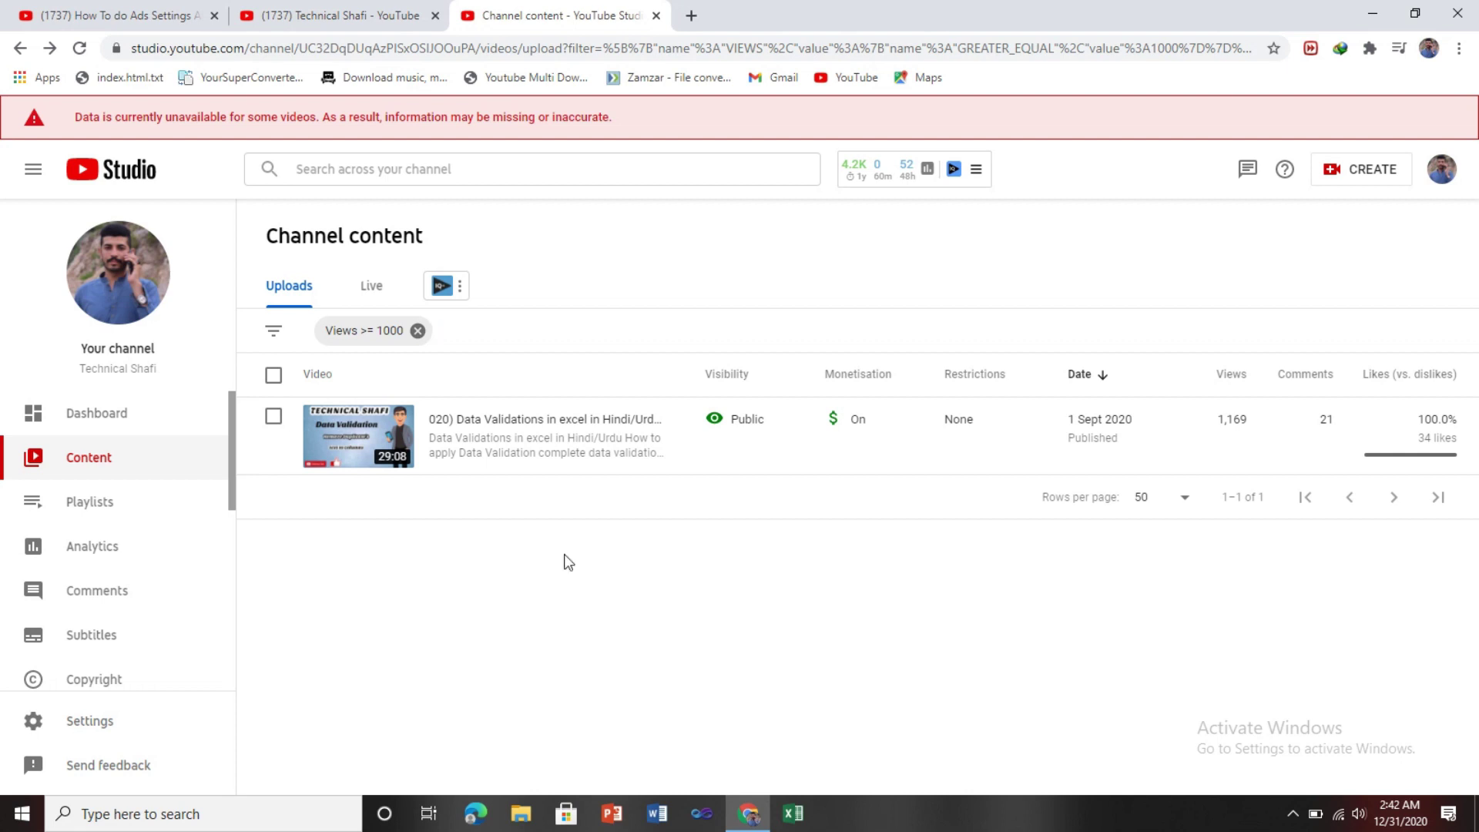
# Disable overlay ads and skippable video ads for the Data Validations in excel video, save, and return to the filtered uploads list
pyautogui.moveTo(606, 408)
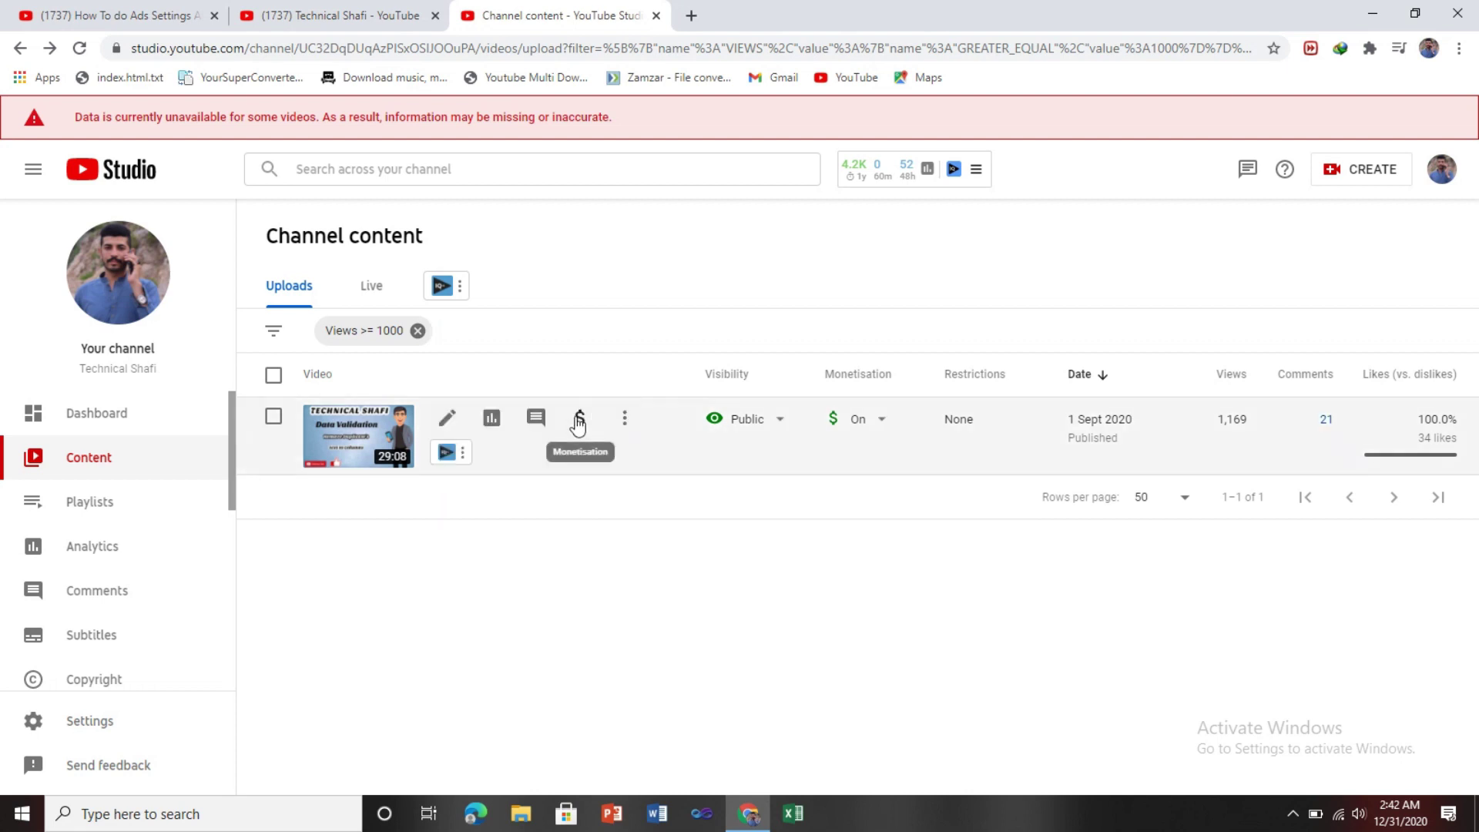
pyautogui.click(579, 423)
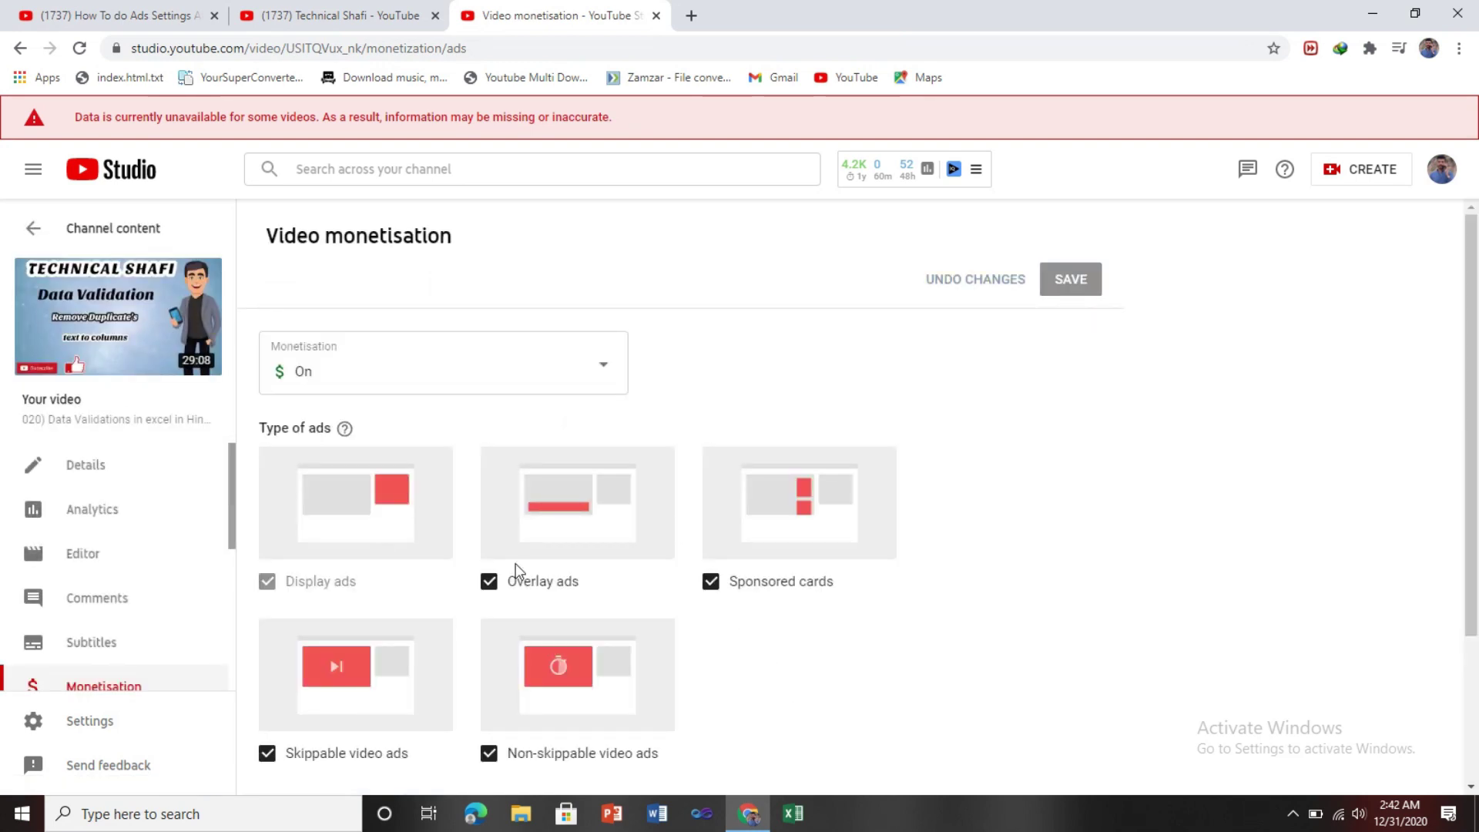
pyautogui.click(488, 583)
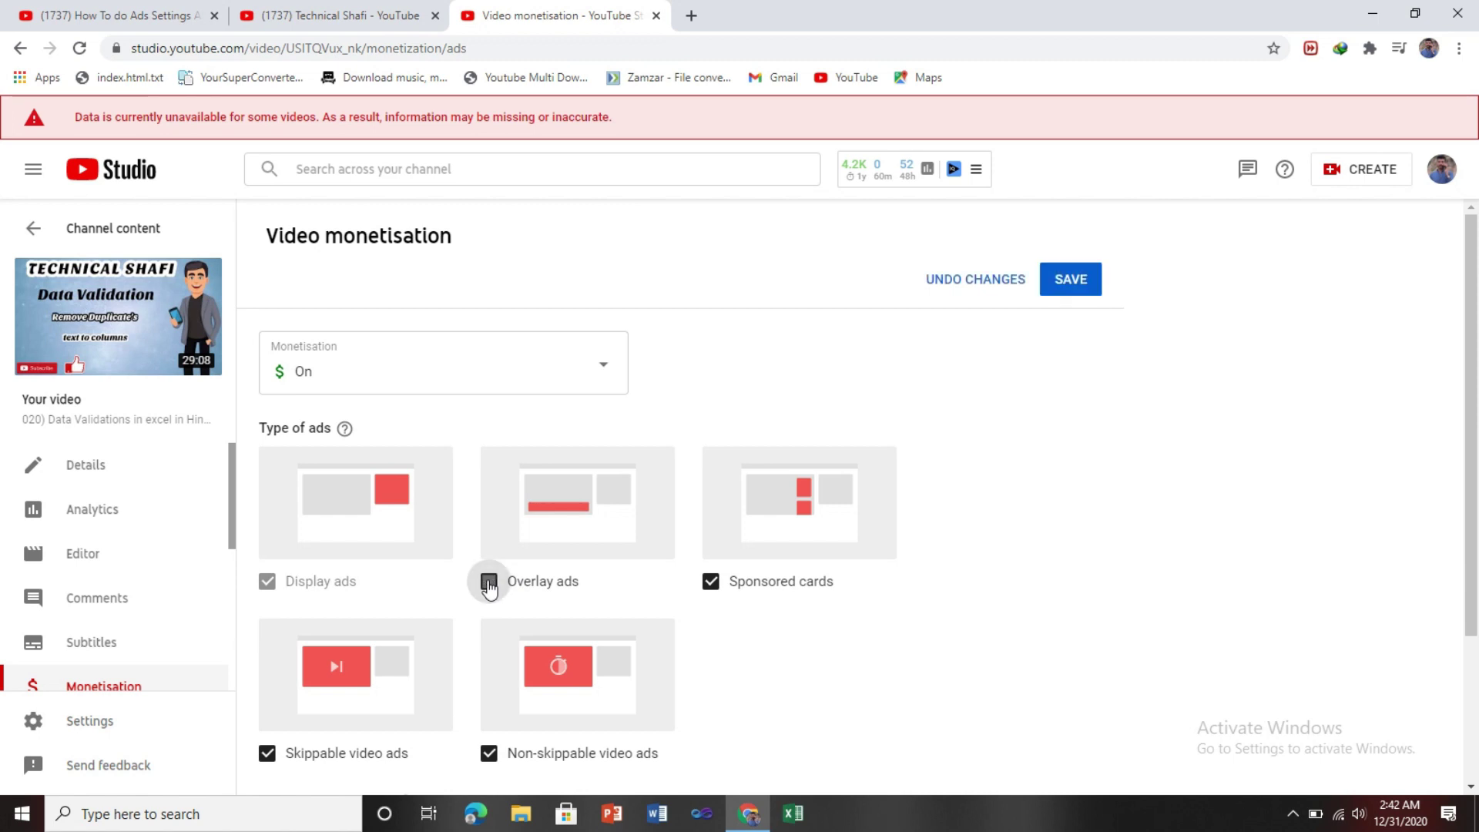
pyautogui.click(267, 754)
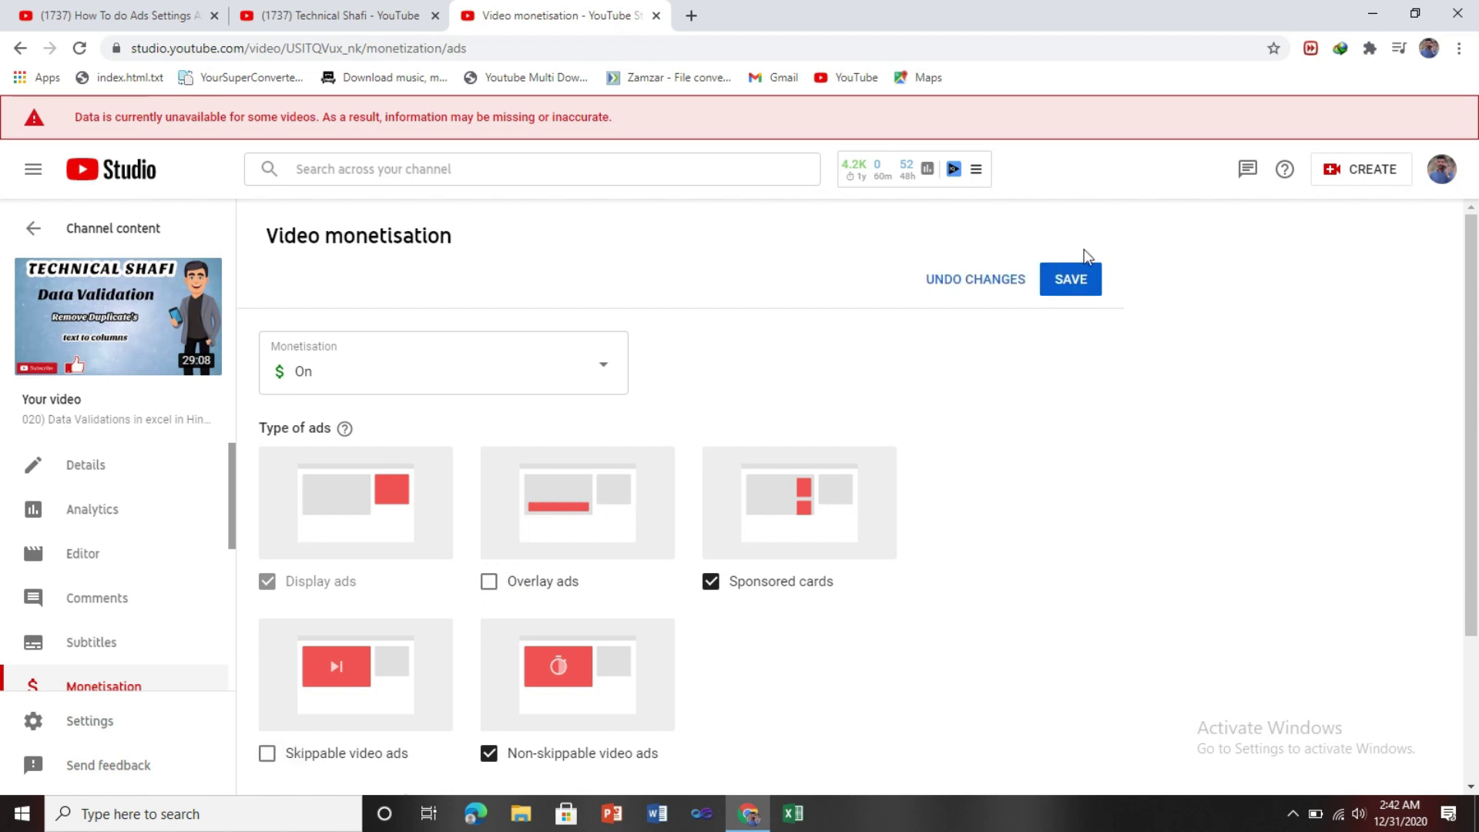
pyautogui.click(1069, 281)
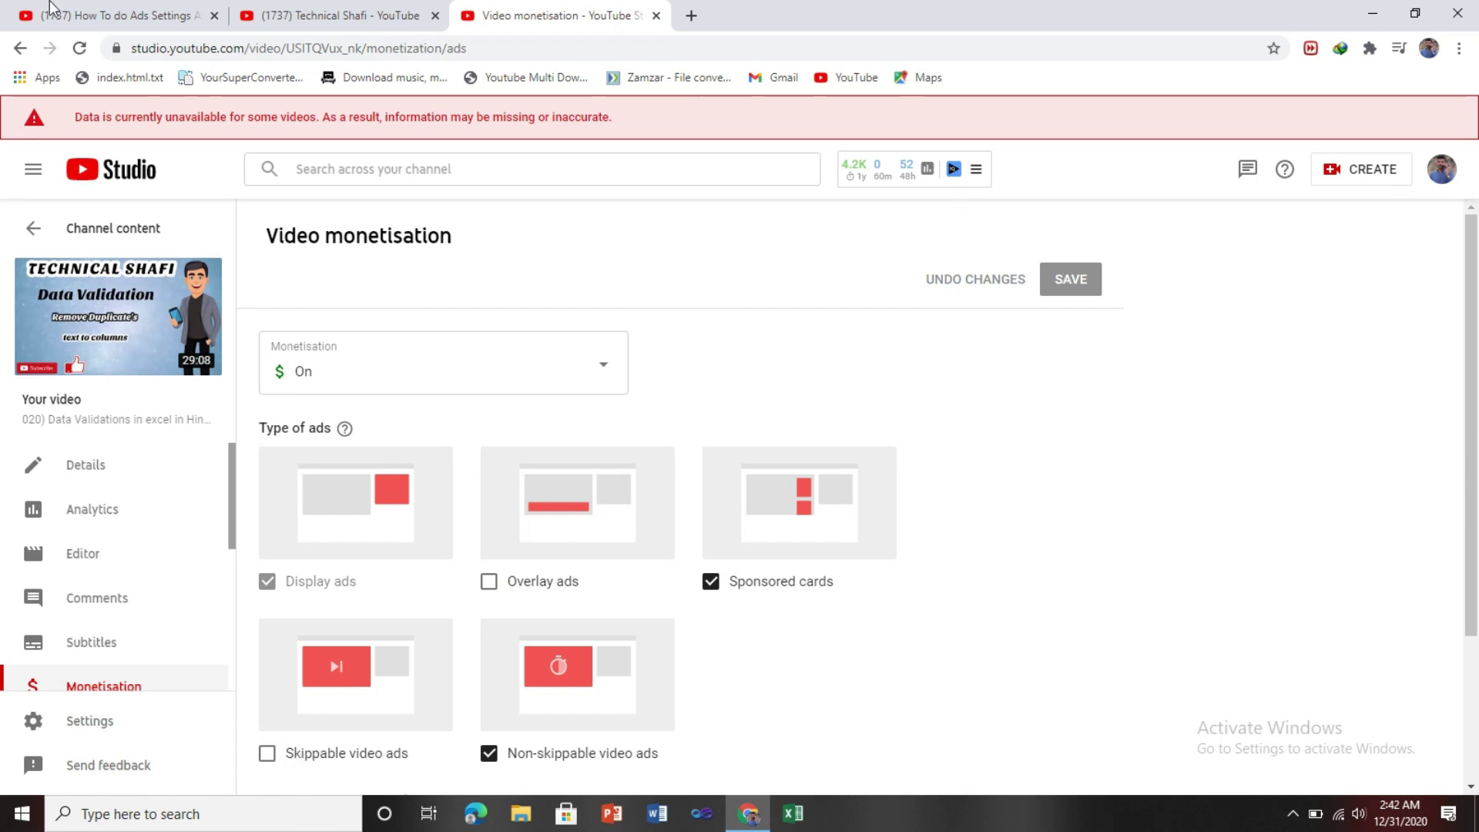
pyautogui.click(20, 50)
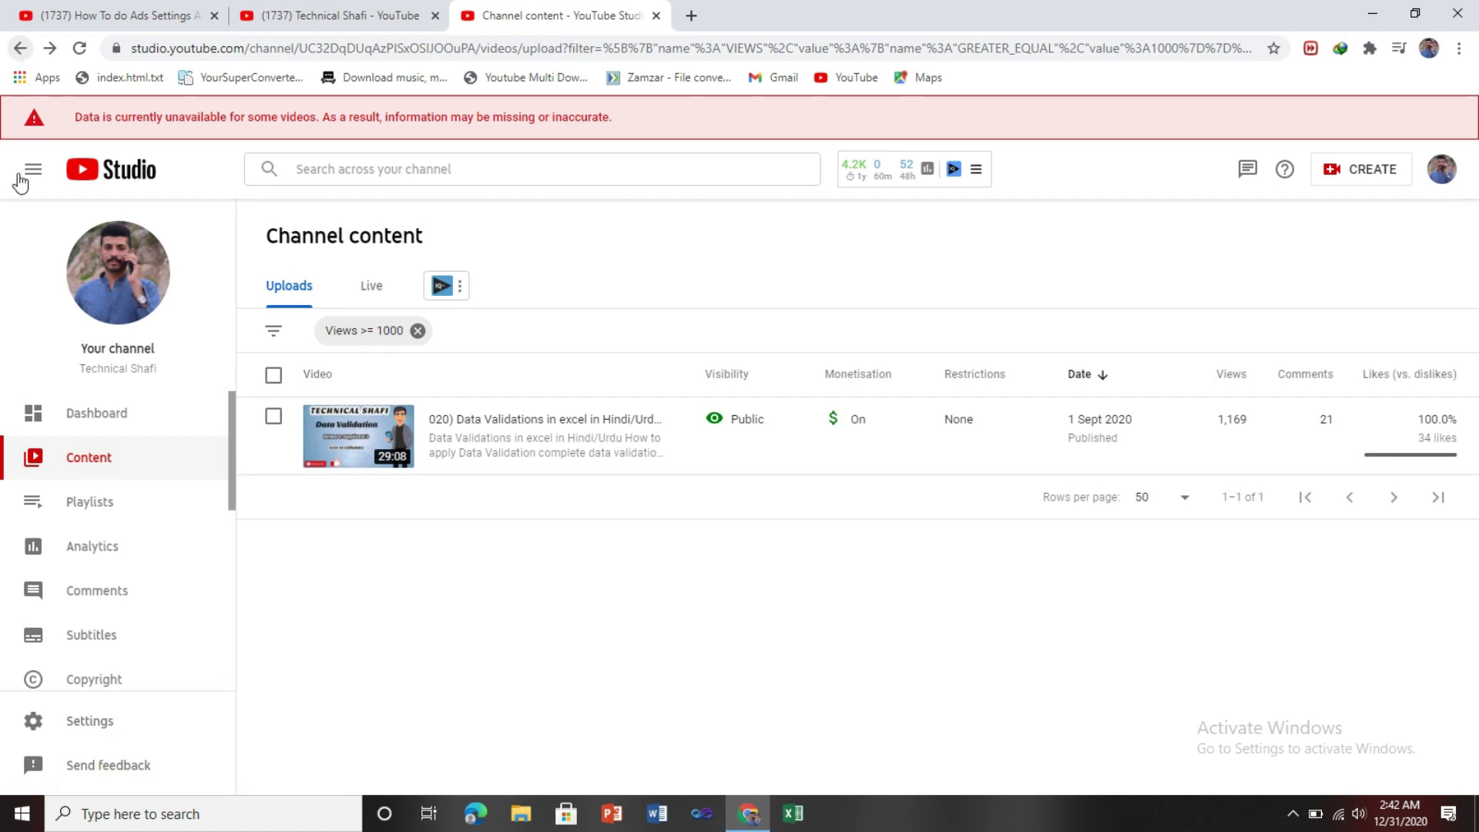
# Turn off overlay ads and skippable video ads in the channel's default monetisation settings for uploads, and save them
pyautogui.click(95, 725)
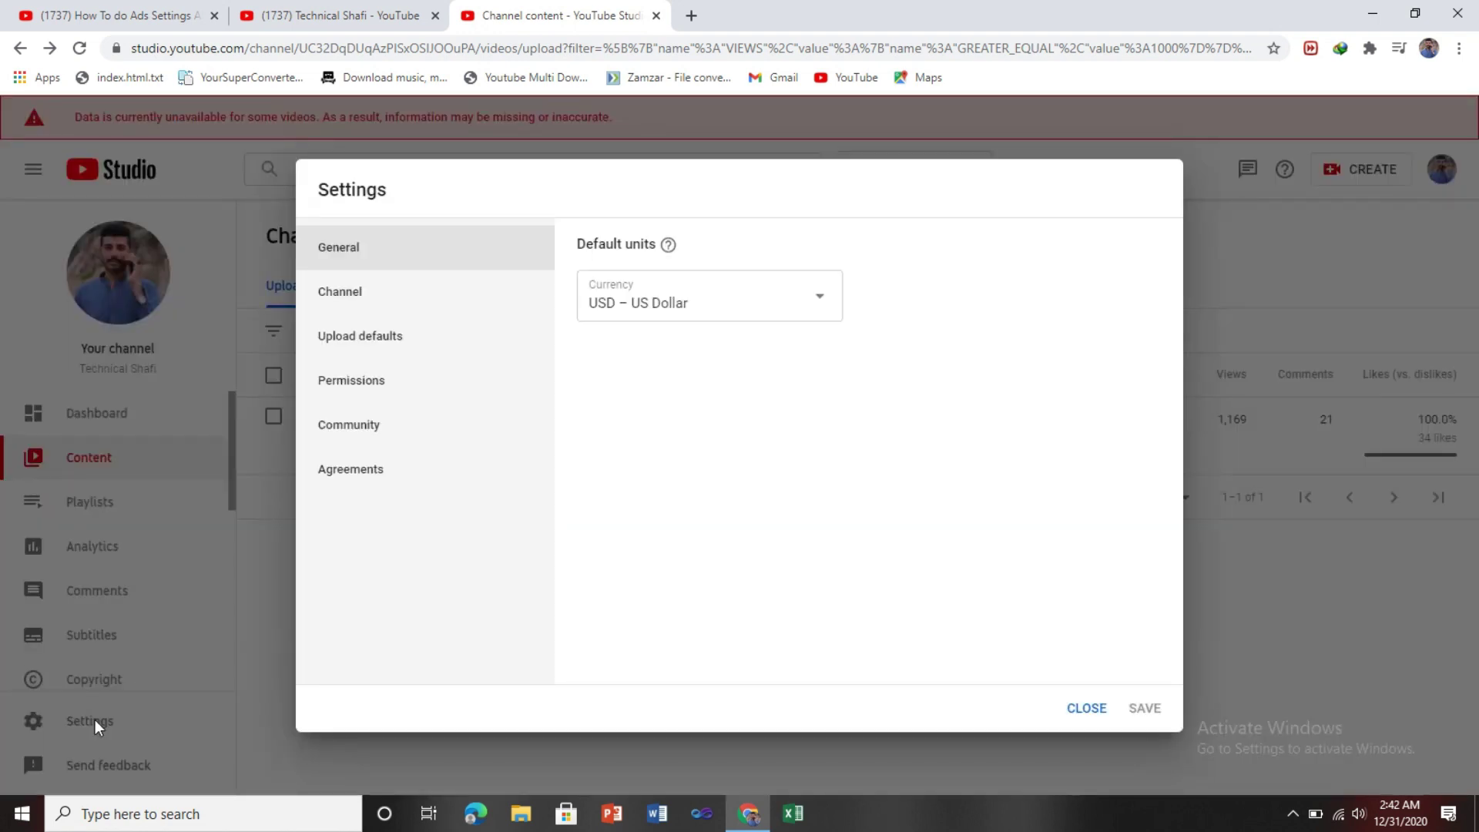
pyautogui.click(391, 349)
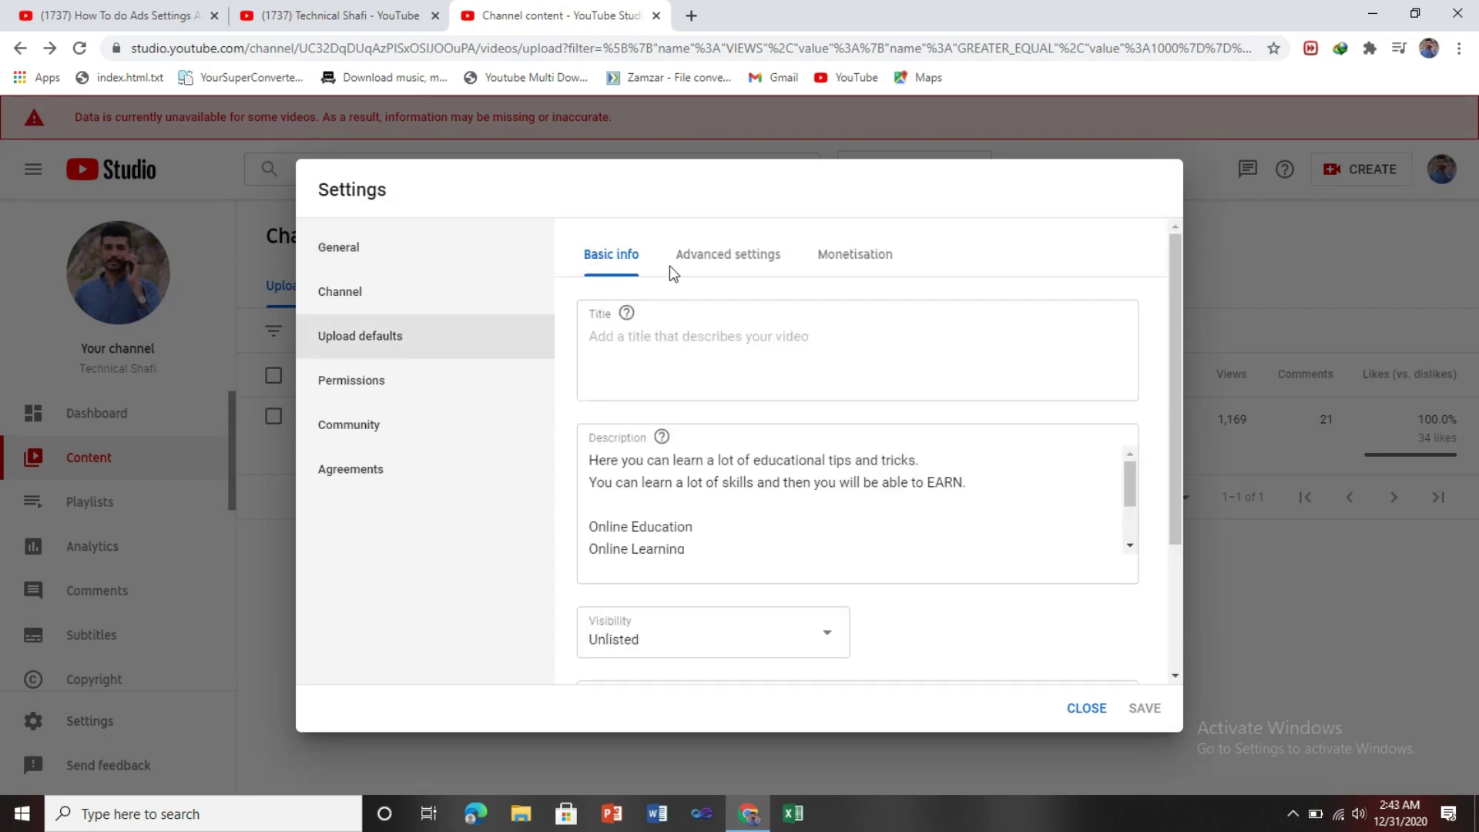
pyautogui.click(840, 262)
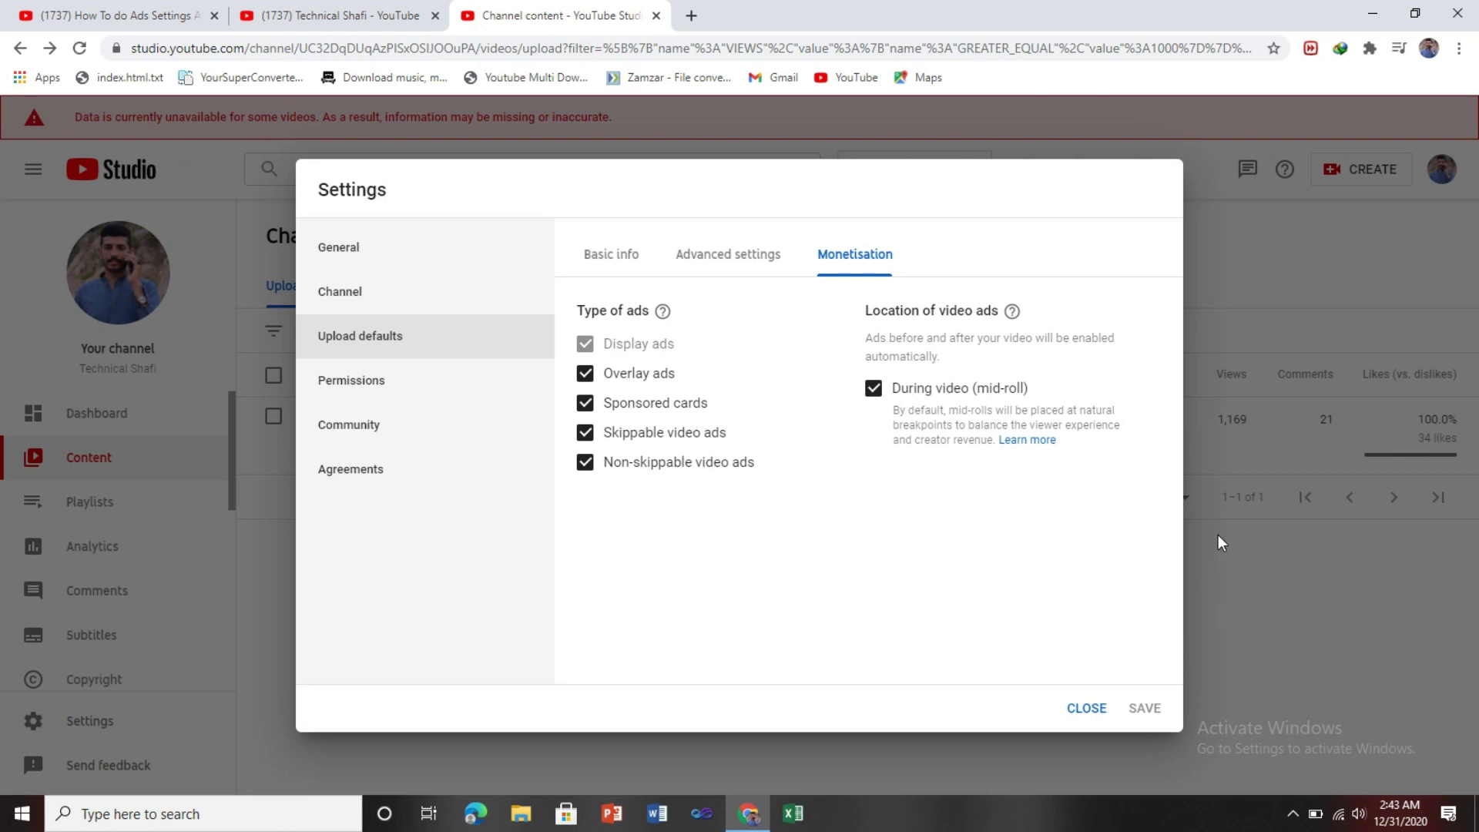
pyautogui.click(585, 373)
pyautogui.click(586, 436)
pyautogui.click(1141, 711)
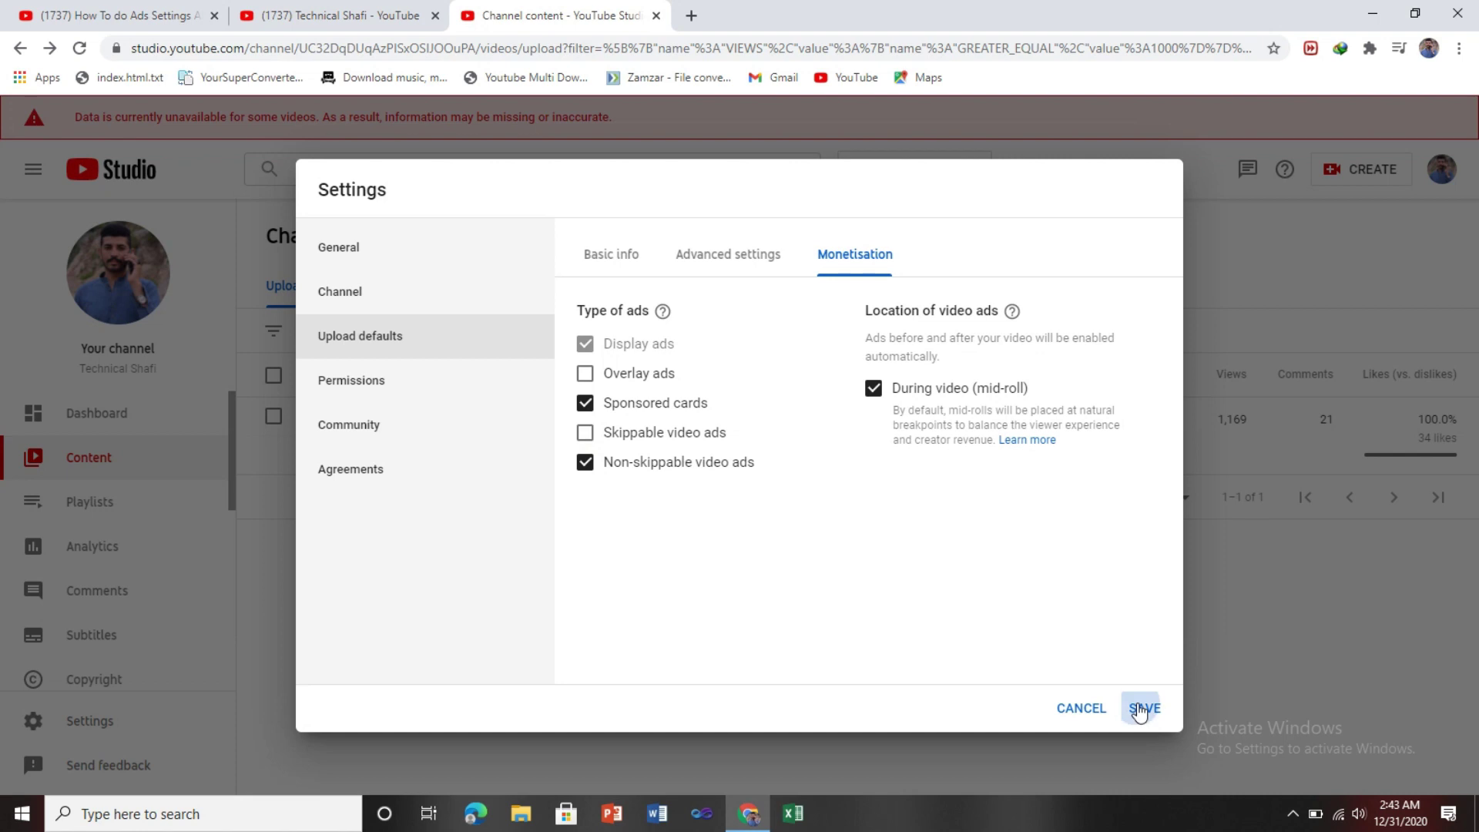